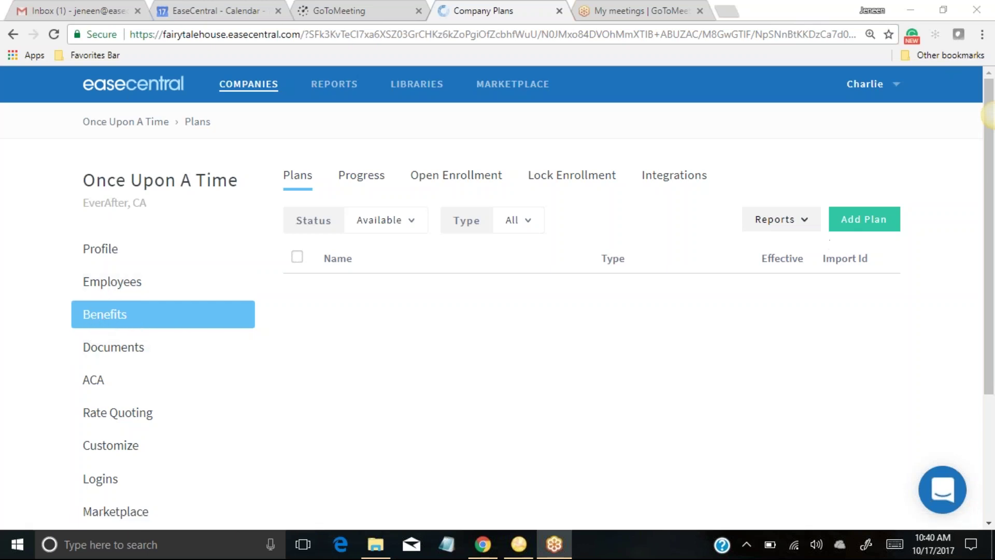
Start adding a new company plan and search the plan types for Medical
click(856, 219)
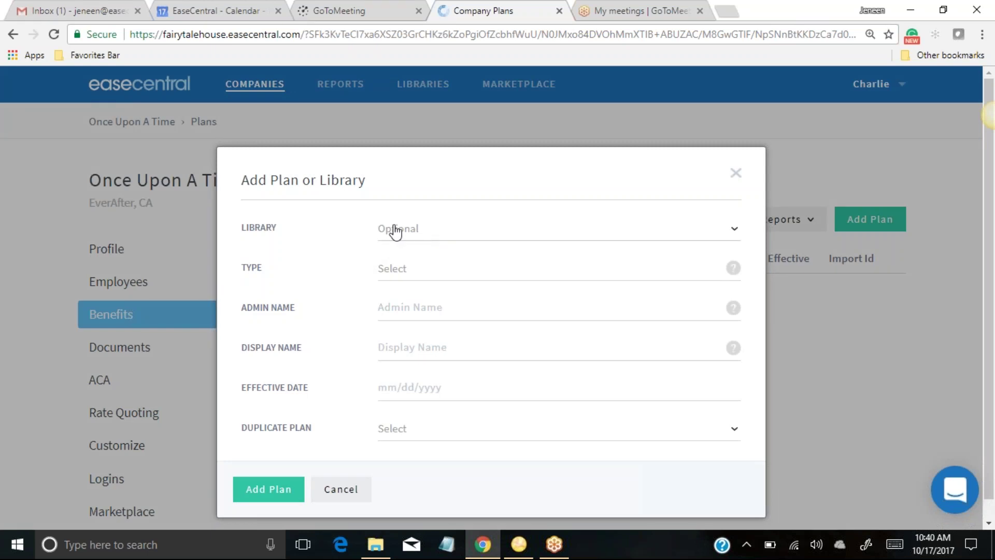
click(412, 271)
text(meci)
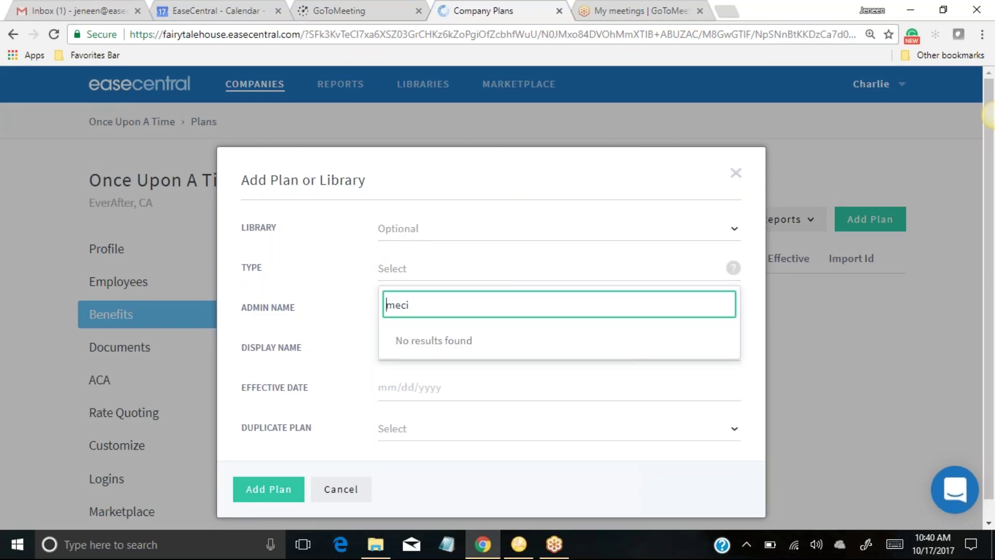
key(BackSpace)
key(BackSpace)
key(BackSpace)
key(BackSpace)
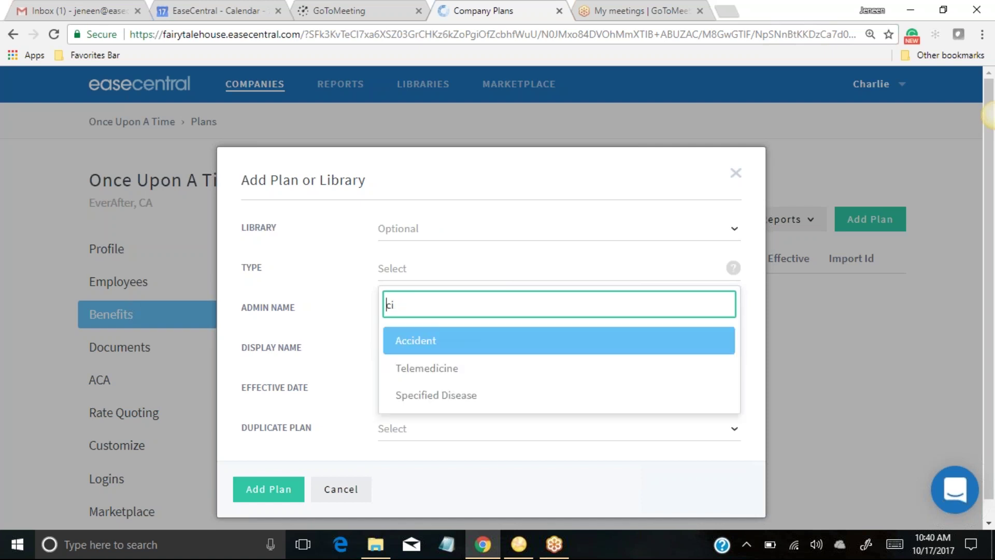
text(Medical)
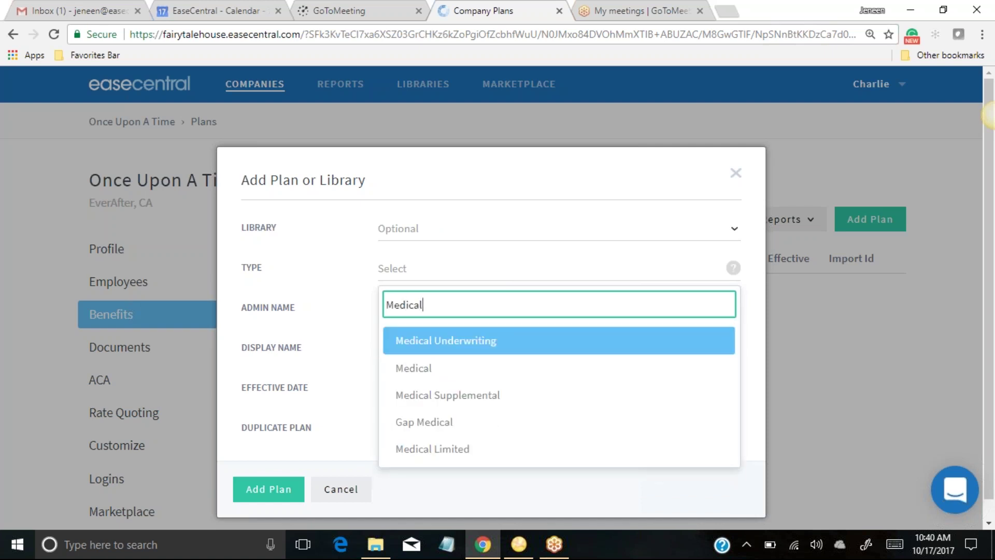
Clear the plan type search and browse the full list of plan types
drag(429, 305, 394, 304)
key(ctrl+c)
right_click(395, 304)
click(428, 315)
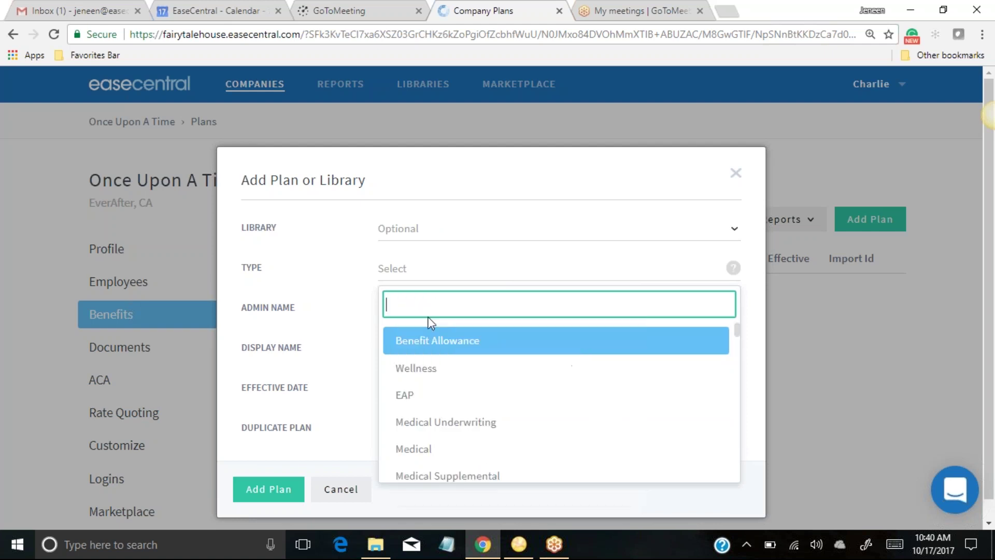
mouse_move(739, 337)
mouse_down()
mouse_move(747, 377)
mouse_move(742, 333)
mouse_up()
Filter the plan types by Medical again and set the plan's type to Medical
right_click(432, 302)
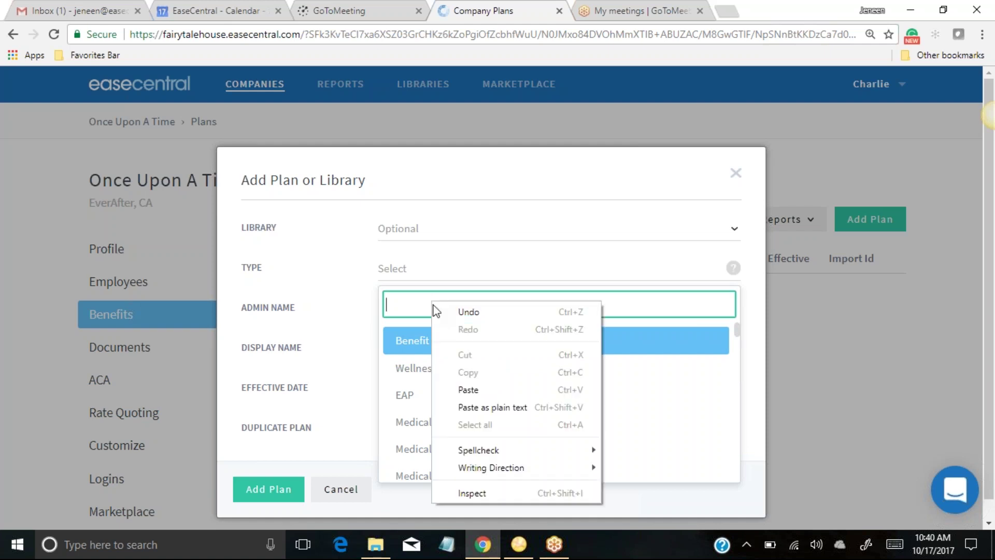
click(467, 390)
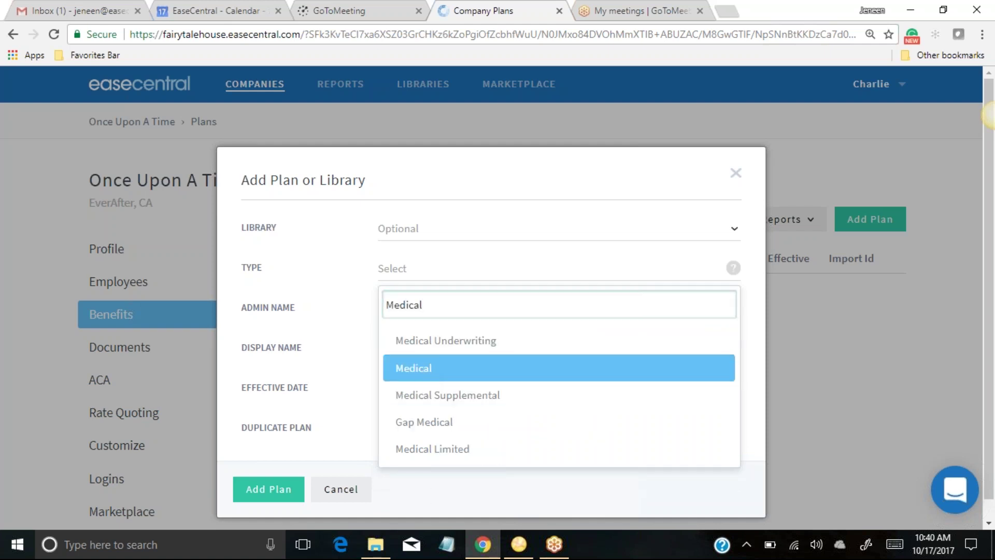
click(427, 375)
Enter 2017 Anthem Gold HMO 40/20%/6500 as the plan's admin name
click(417, 301)
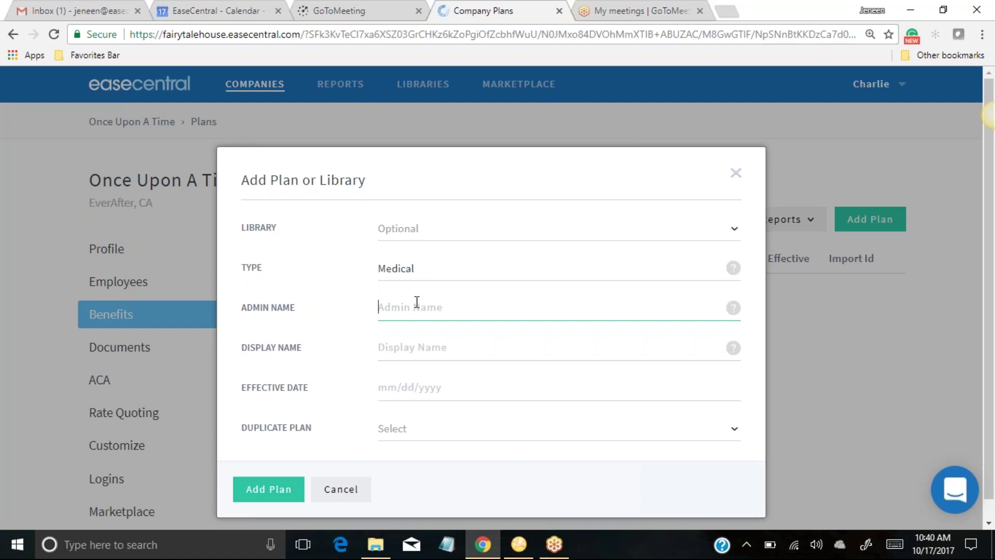
text(2017 Anth)
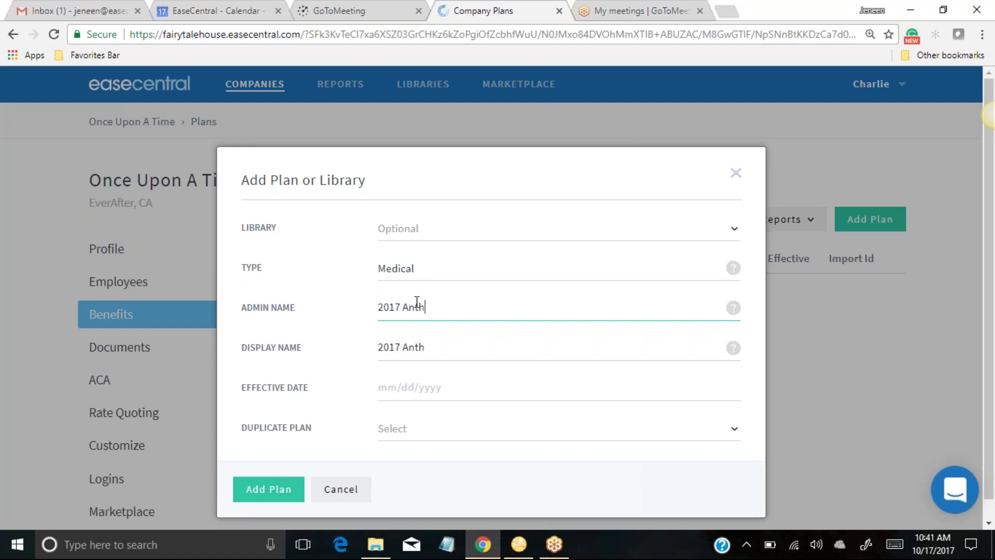
text(em Gold HMO 40)
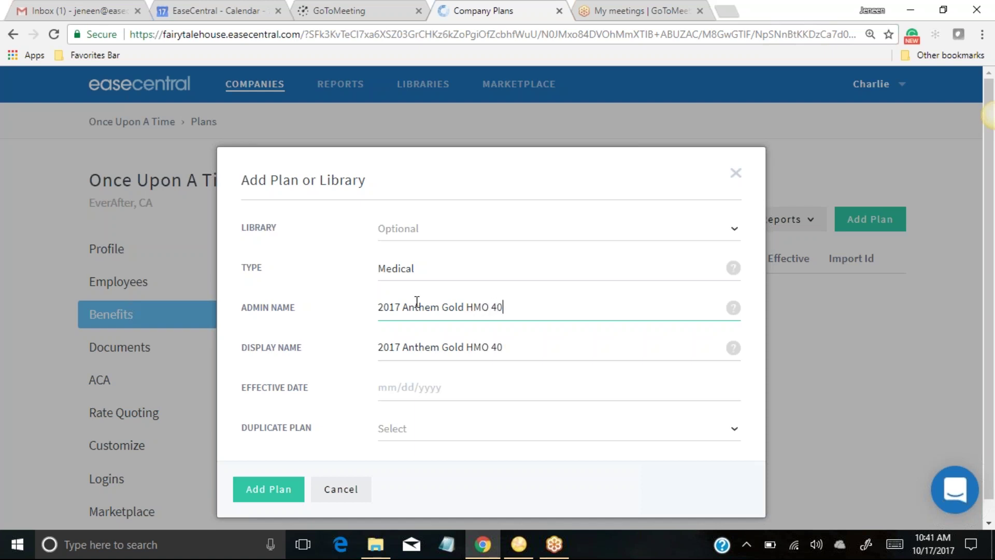
text(/20%/6500)
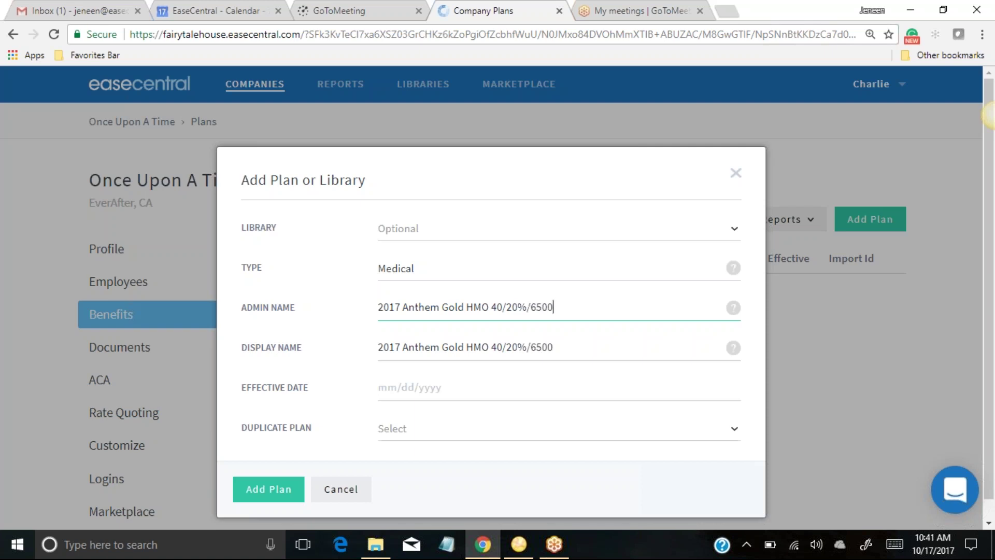
Set the plan's effective date to 10/01/2017 and add the plan
click(430, 394)
click(427, 225)
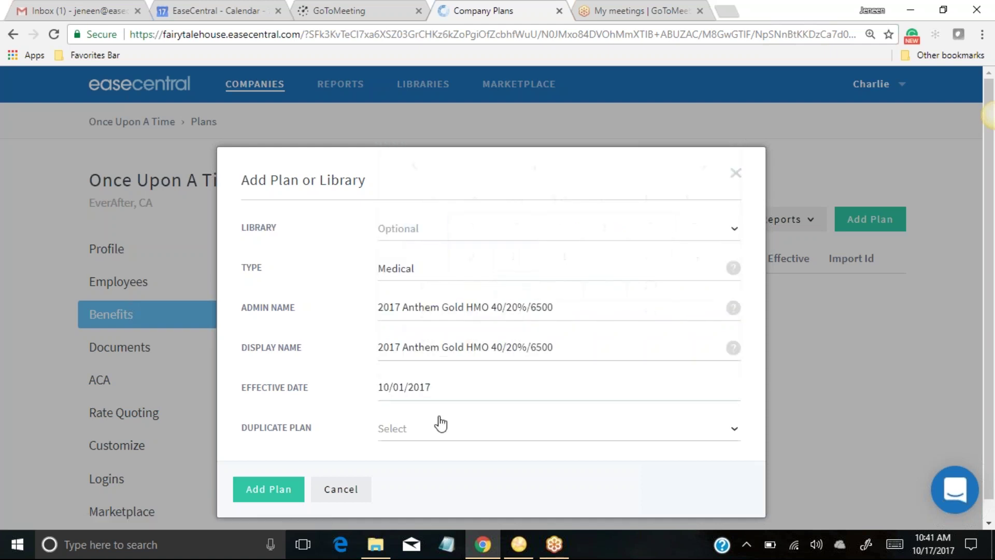
click(267, 491)
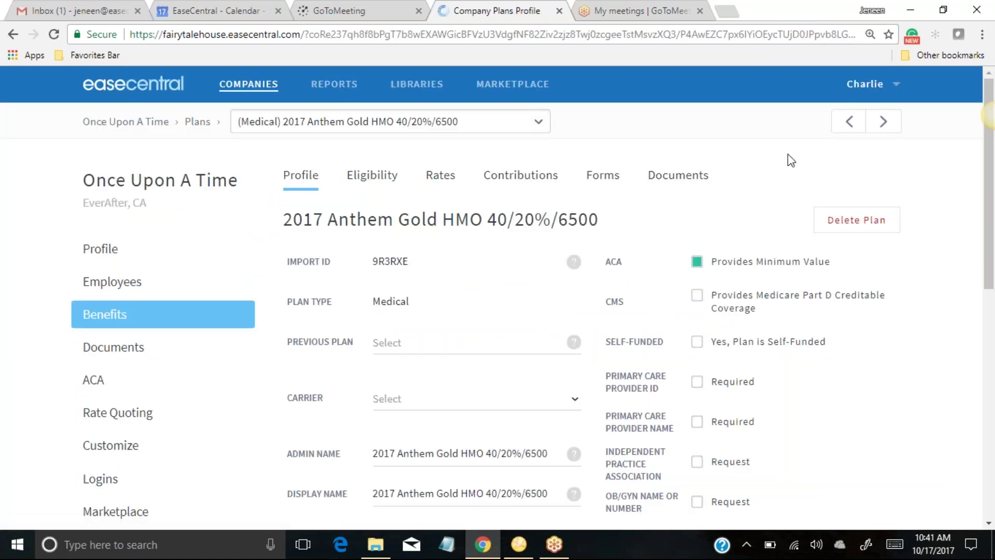
Set the plan's carrier to Anthem in its profile
scroll(927, 163, down, 2)
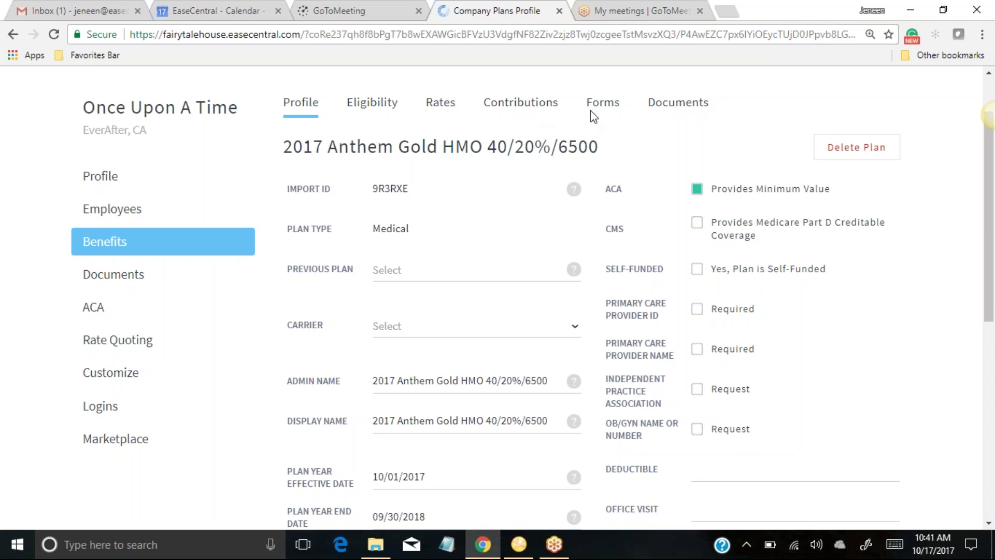
scroll(672, 129, up, 2)
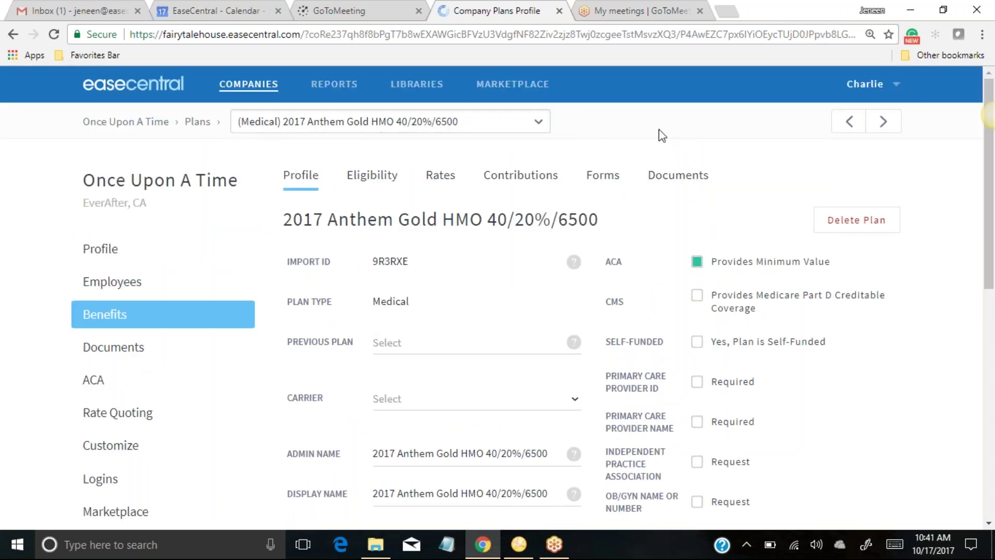
scroll(658, 129, down, 2)
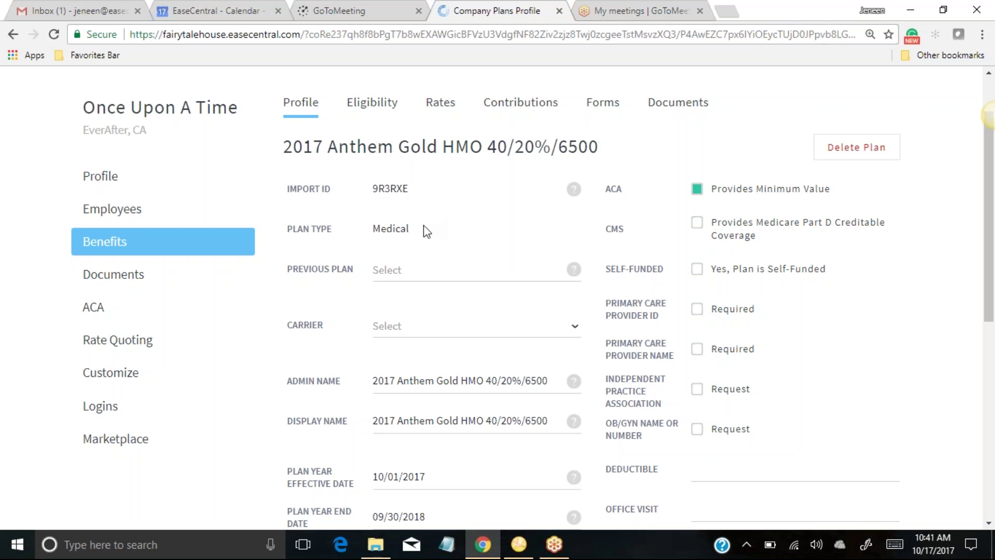
click(406, 327)
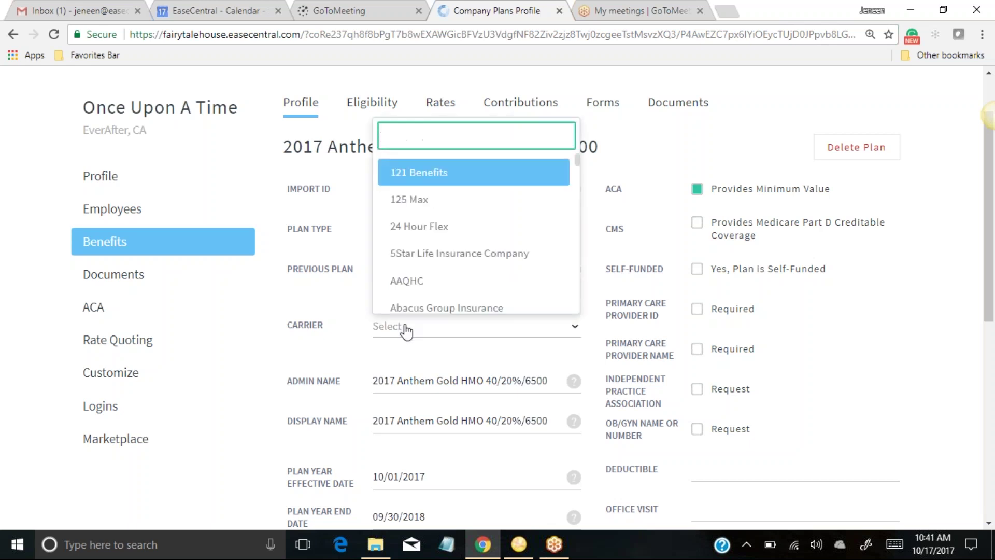
text(Anthem)
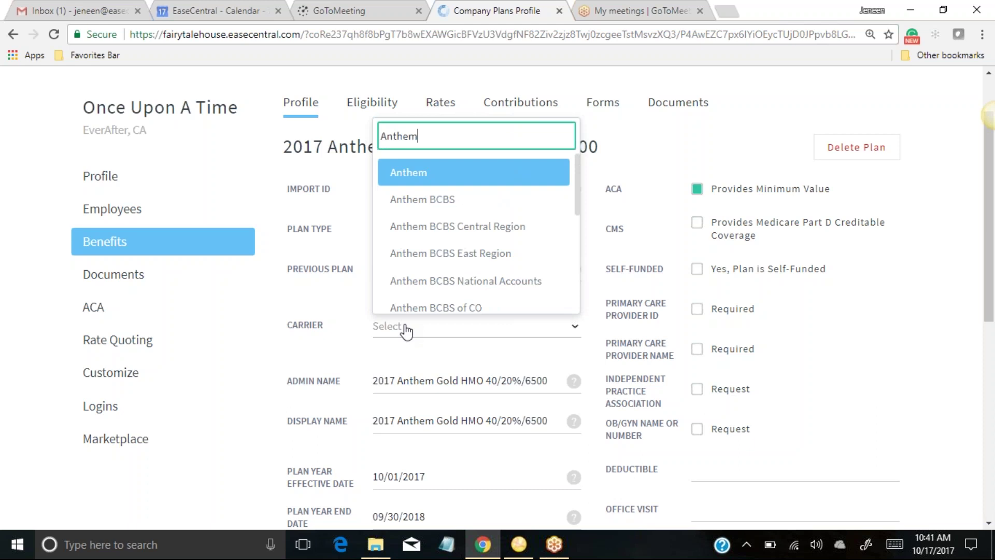
click(417, 174)
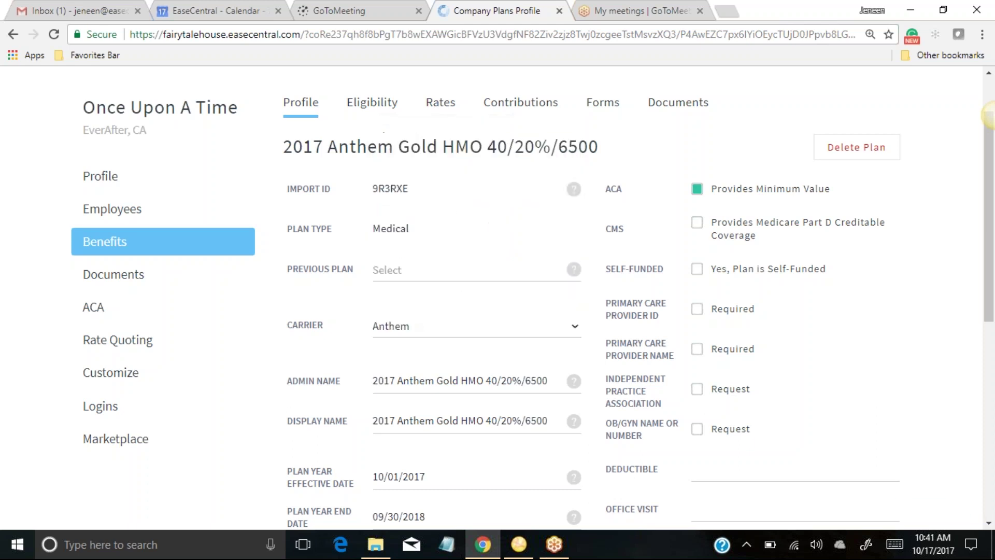
Set the plan's COBRA option to Not Eligible
scroll(464, 214, down, 1)
scroll(463, 211, down, 5)
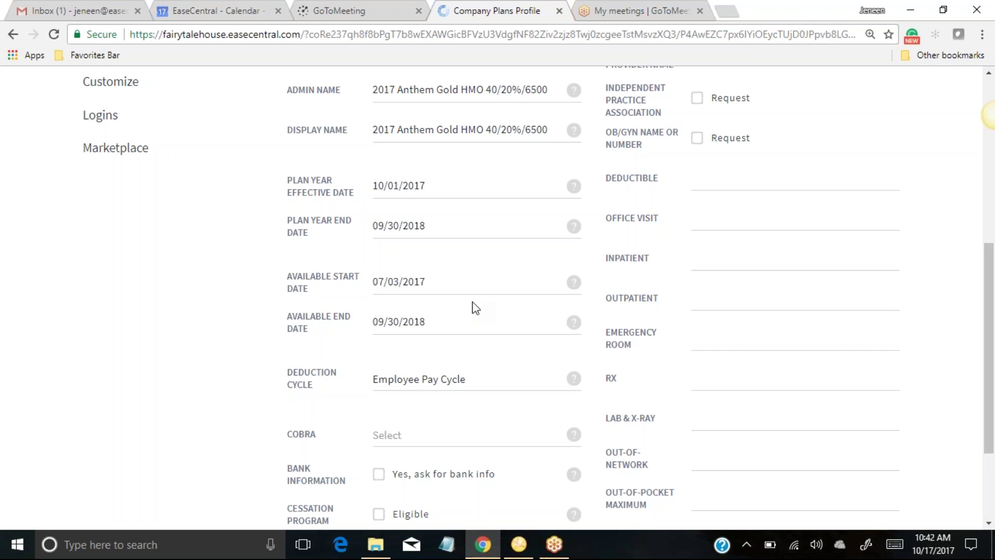
scroll(530, 309, down, 3)
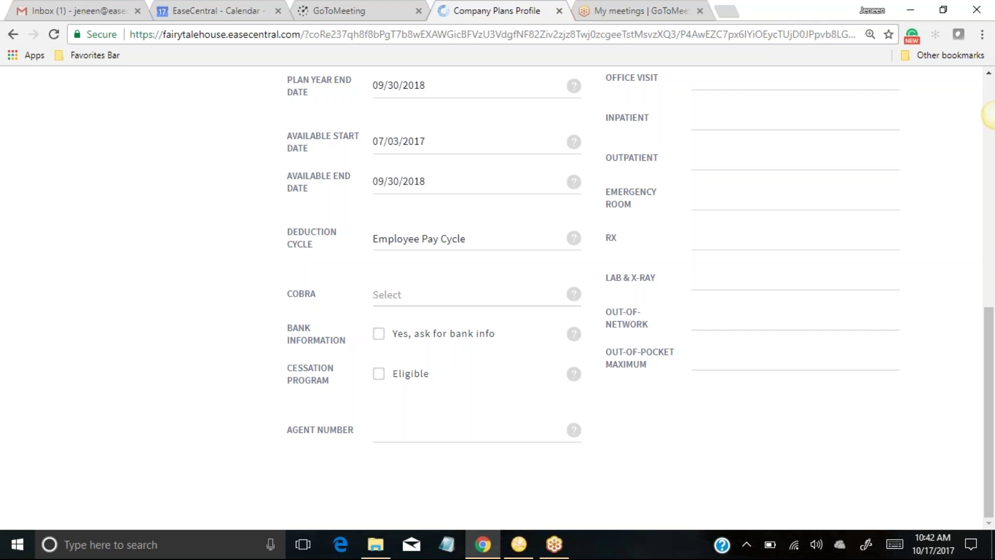
click(415, 300)
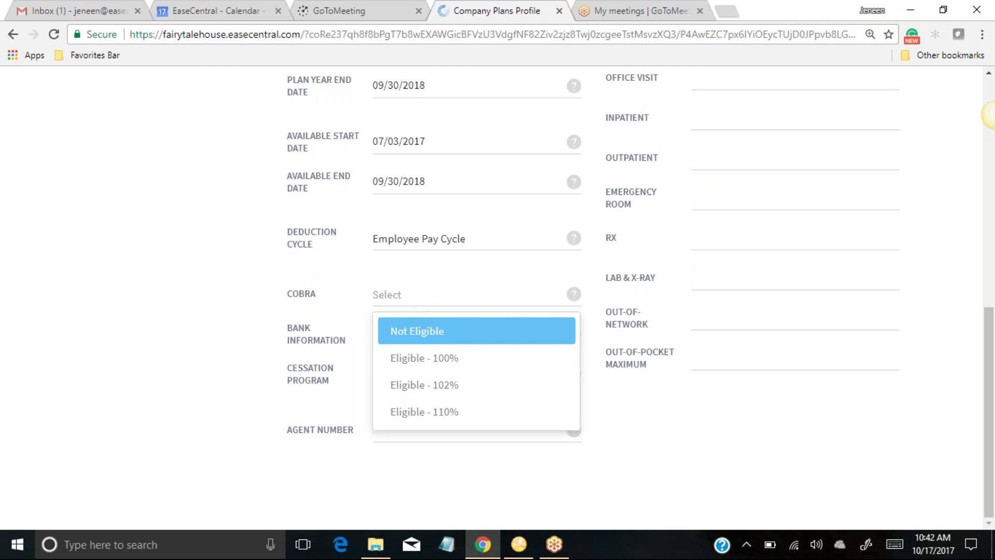
click(462, 337)
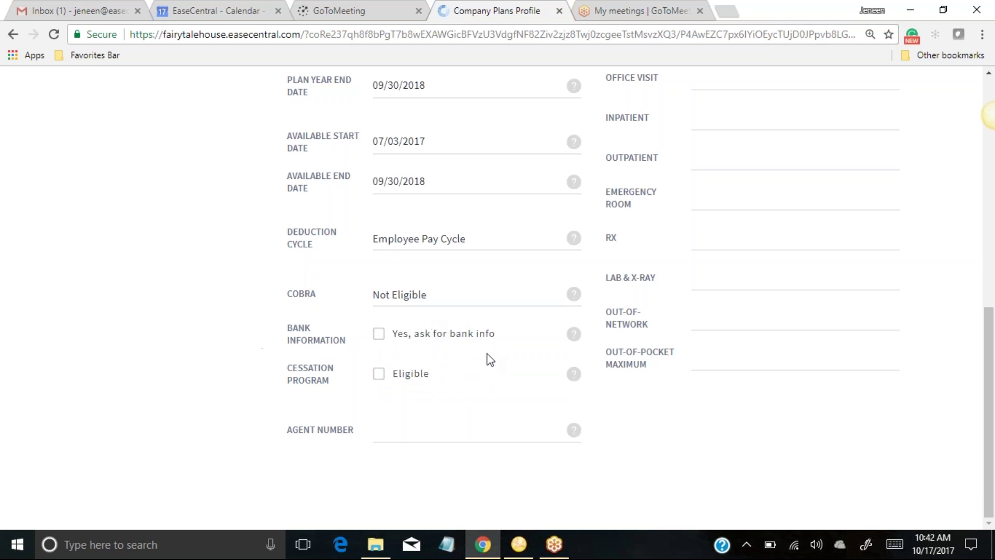
Switch the bank information request and the required primary care provider ID and name on and off again
click(379, 334)
click(379, 334)
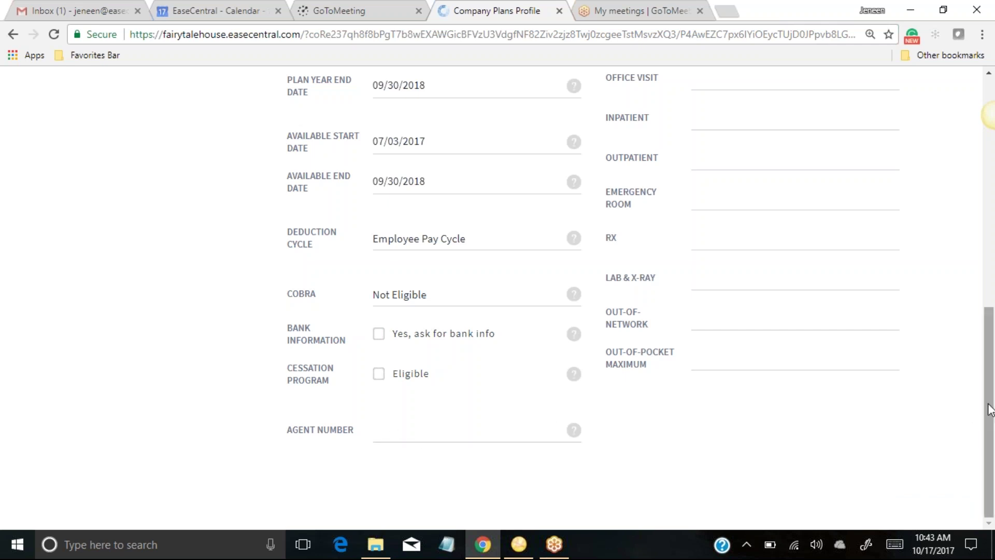
scroll(881, 352, up, 10)
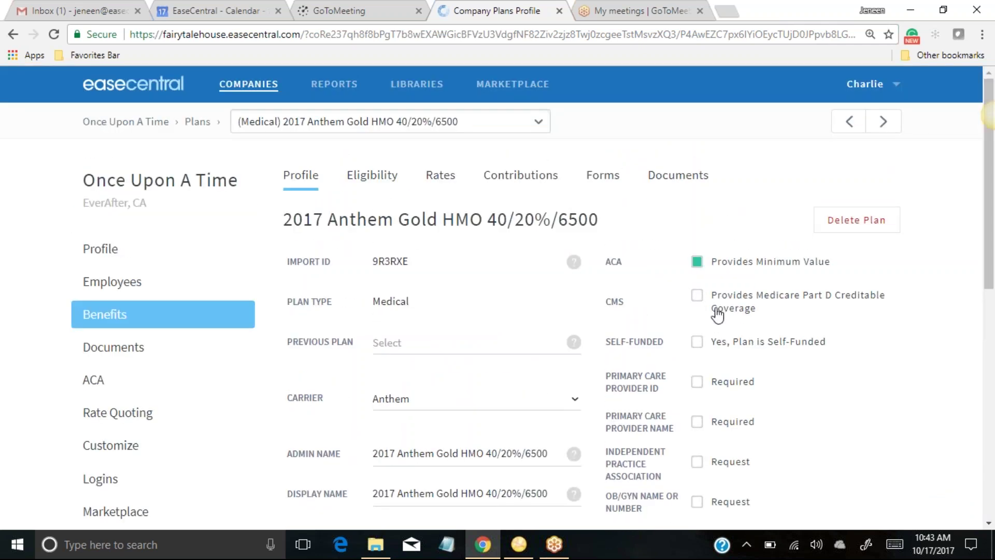
scroll(715, 311, down, 3)
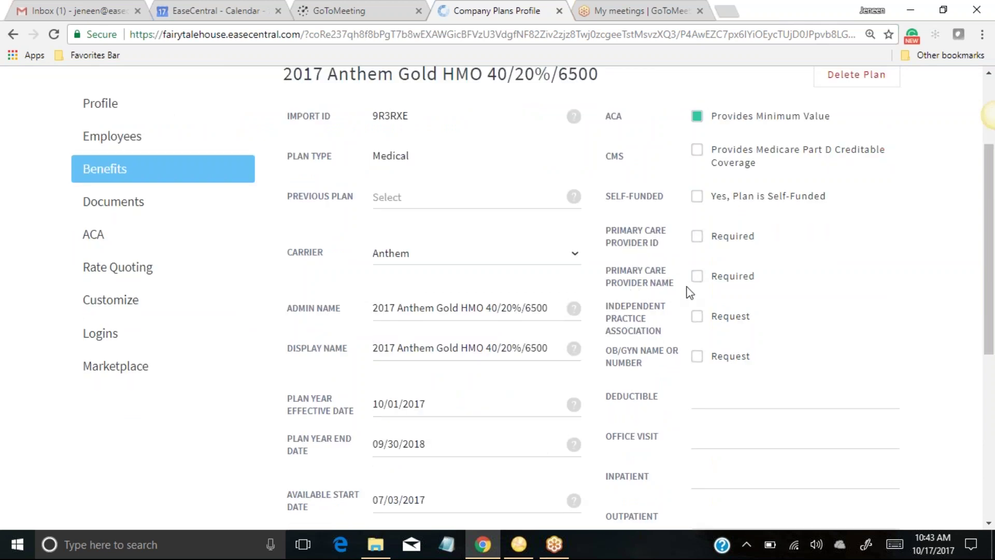
click(697, 237)
click(697, 276)
click(697, 276)
click(697, 236)
Review the plan profile's coverage fields from Deductible to Out-of-Pocket Maximum, dismissing the update notification
drag(990, 254, 993, 346)
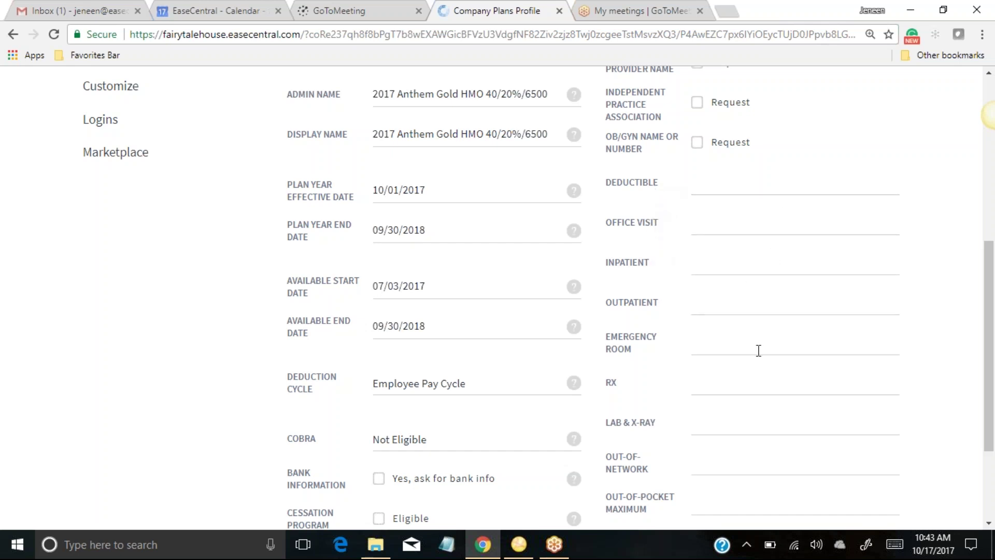
drag(990, 369, 991, 392)
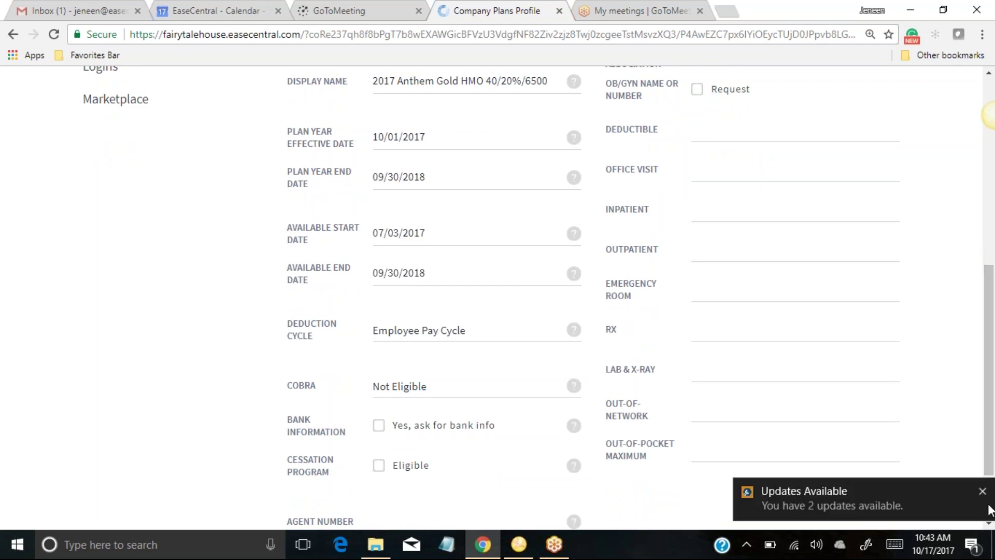
click(985, 488)
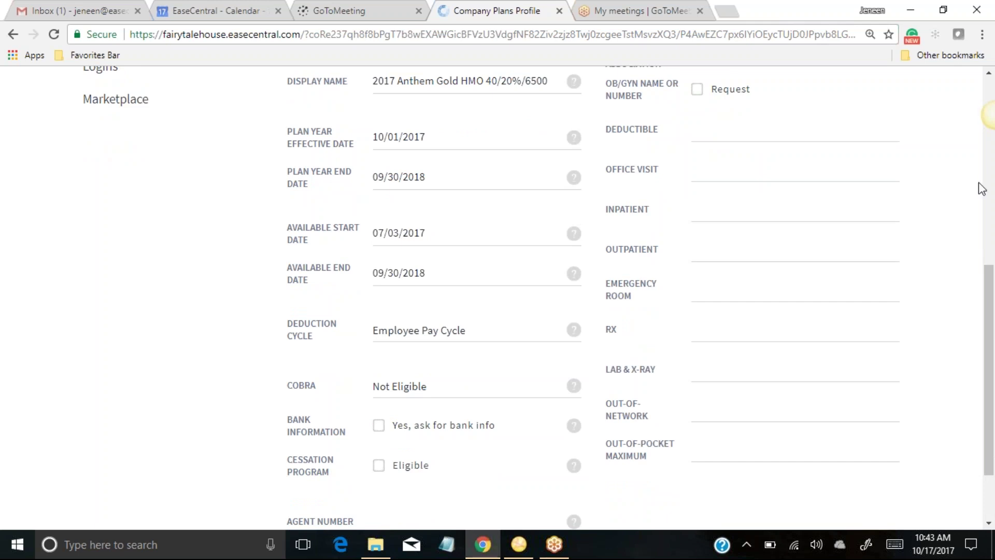
scroll(980, 187, up, 5)
scroll(989, 173, up, 3)
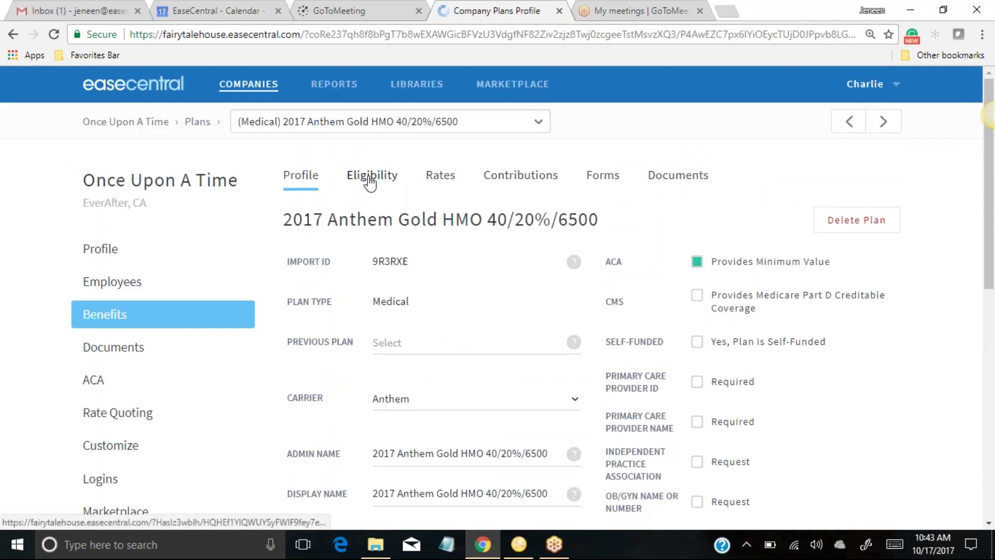
scroll(614, 280, down, 7)
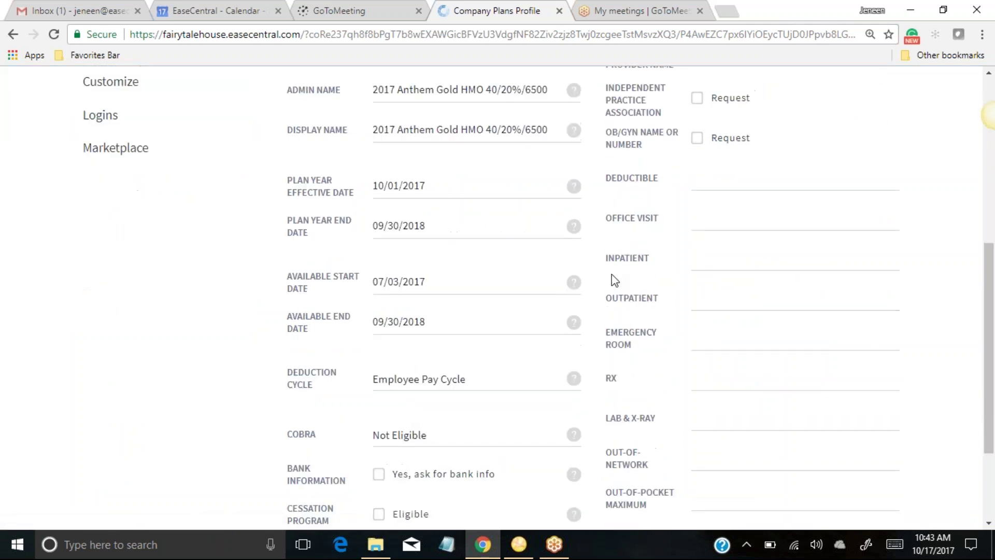
scroll(621, 437, up, 7)
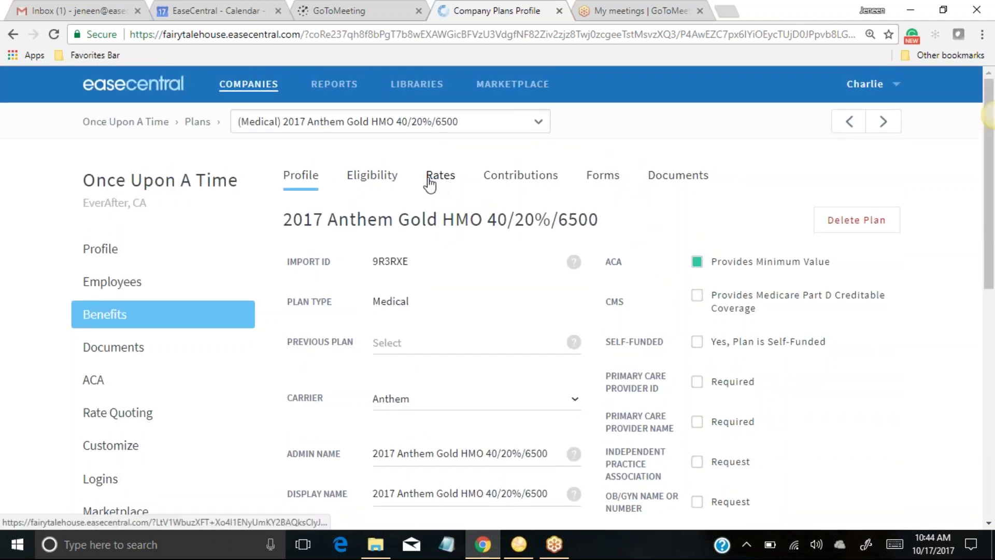
Open the eligibility settings of the 2017 Anthem Gold HMO plan
click(374, 177)
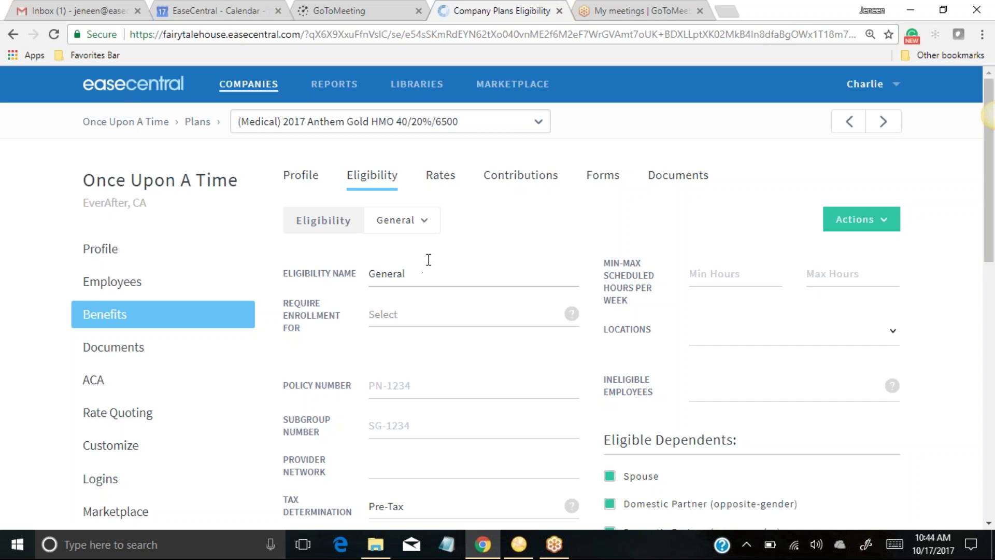
scroll(515, 259, down, 3)
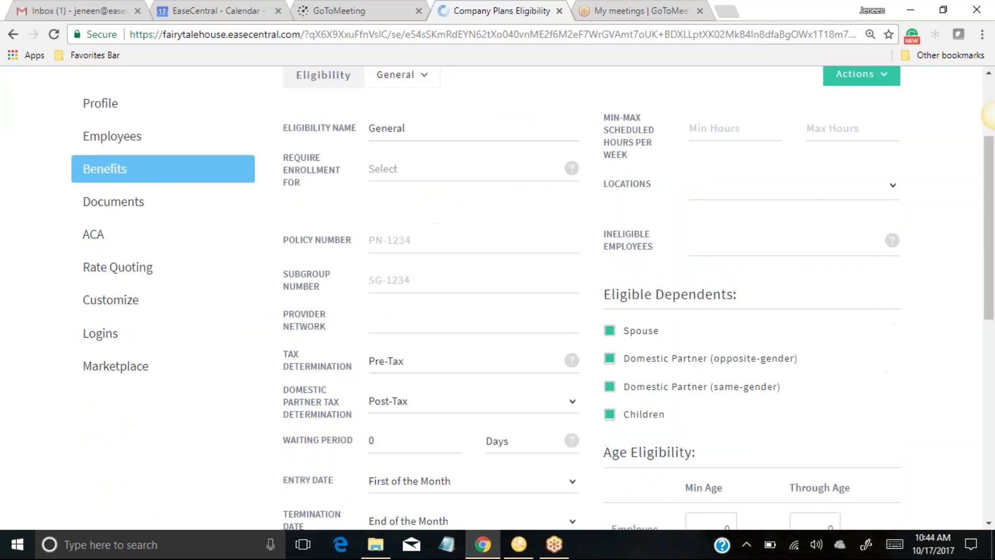
Try Employee Only and Employee & Dependents as the required enrollment, and clear the selection again
click(431, 175)
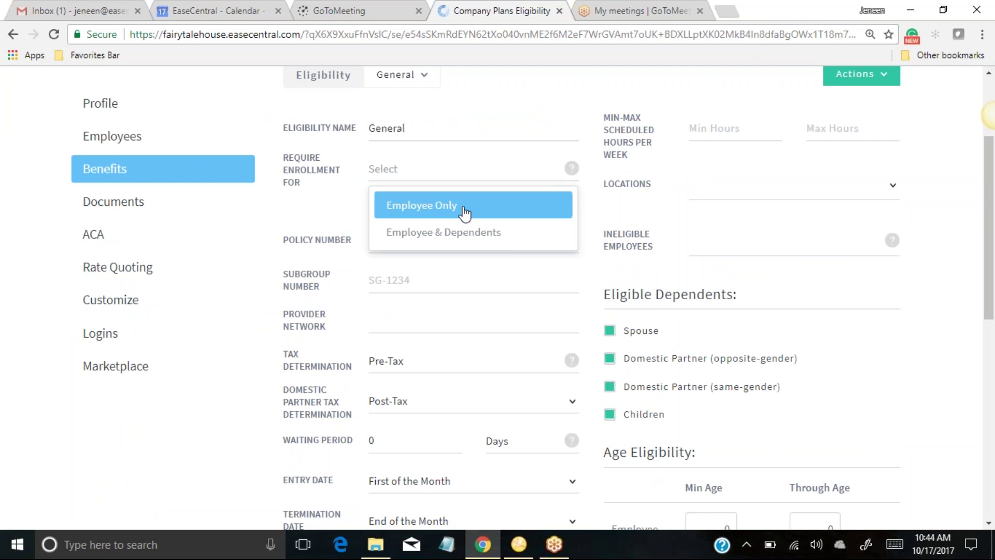
click(421, 211)
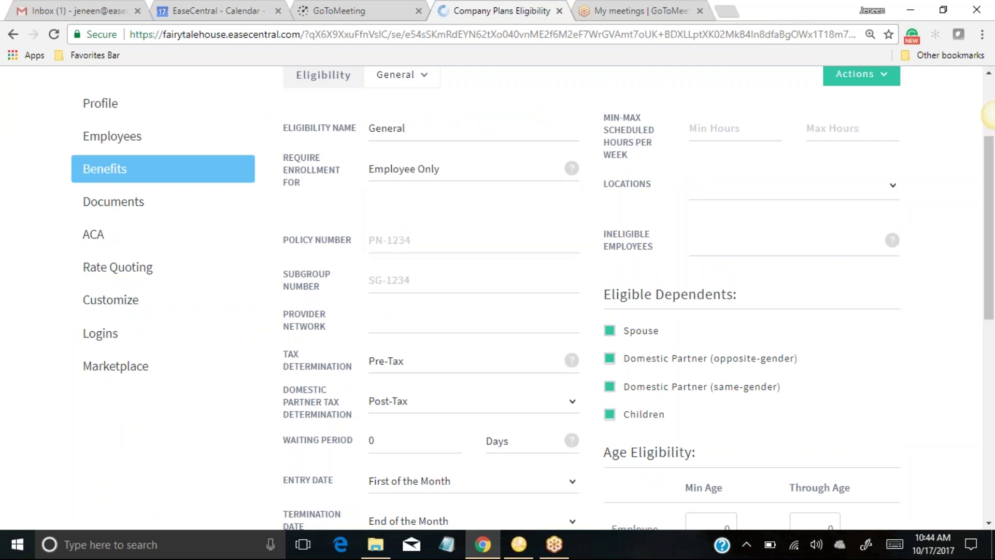
click(434, 181)
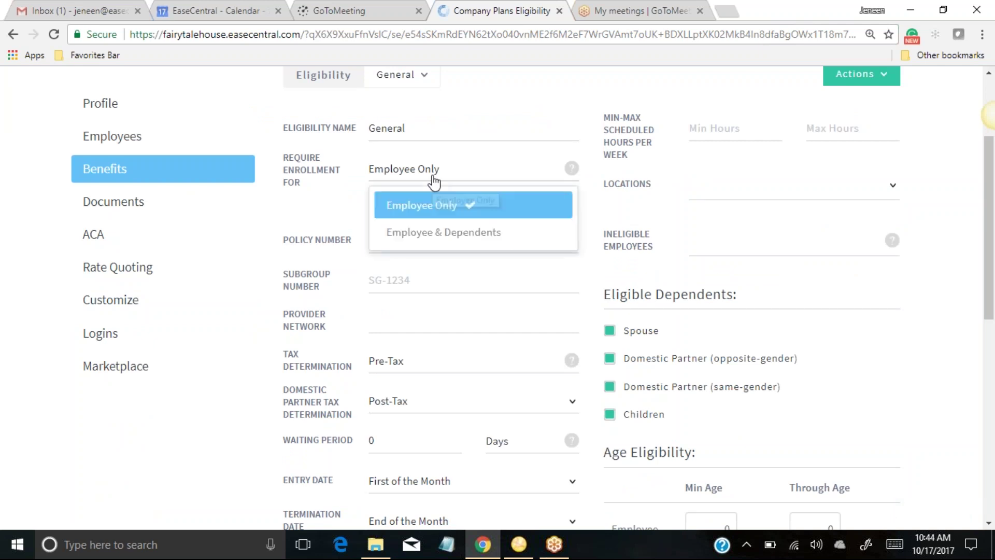
click(449, 234)
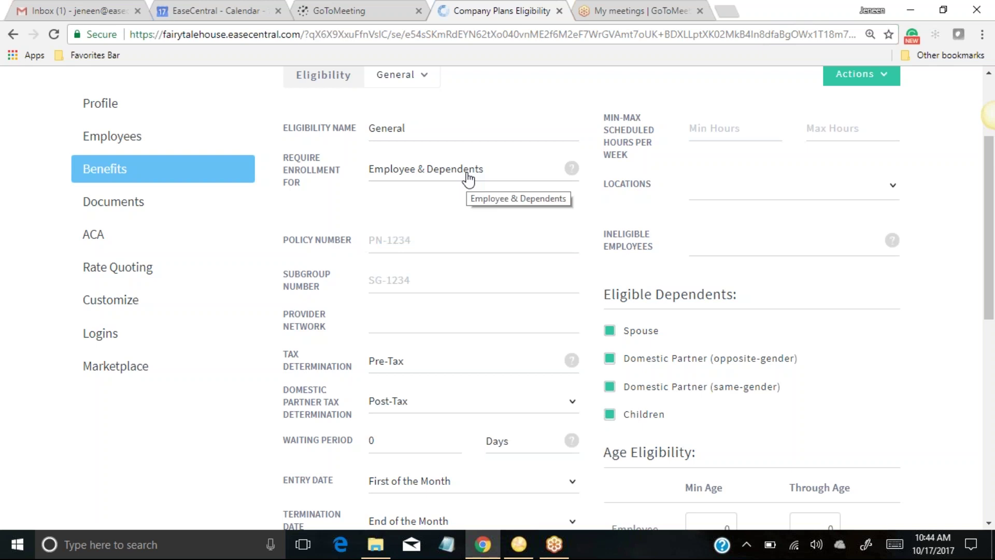
click(468, 179)
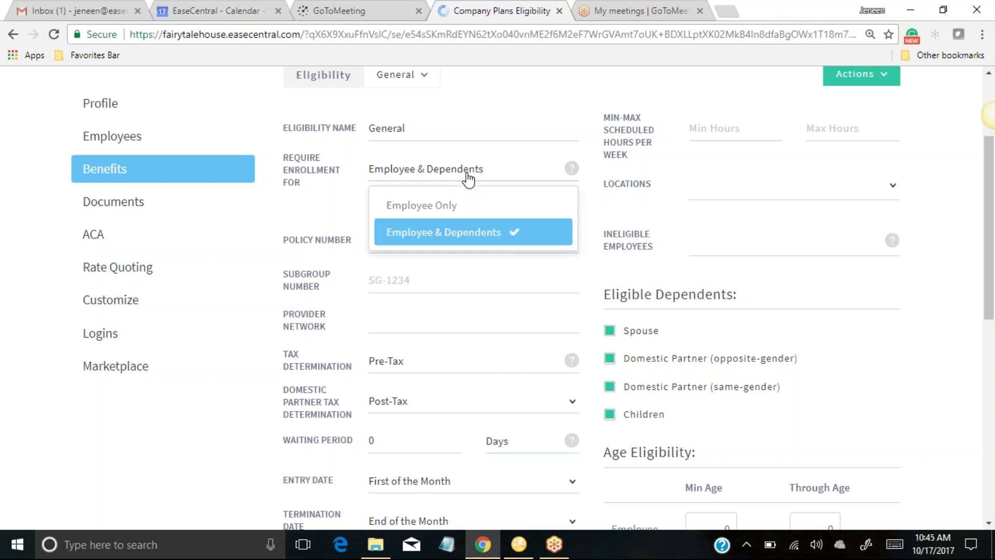
click(511, 228)
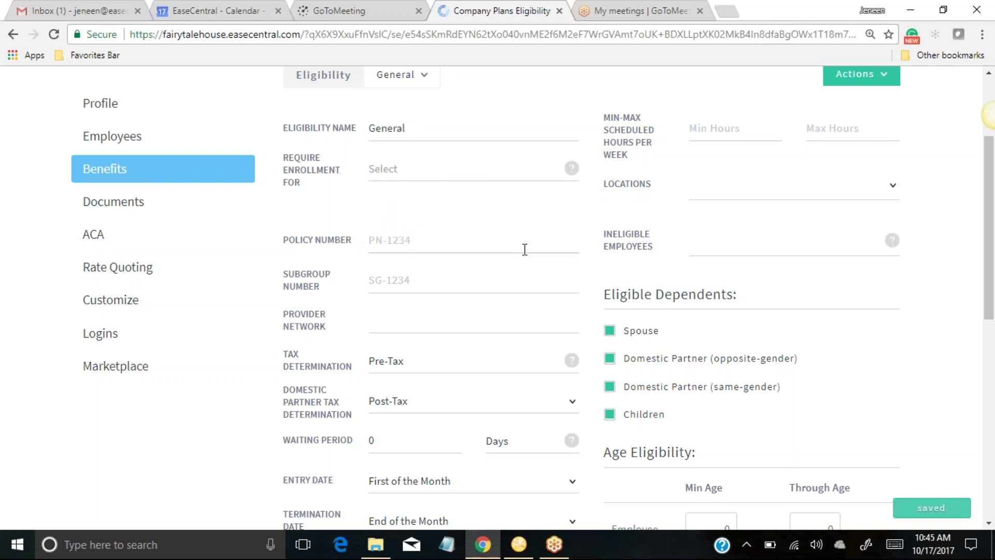
View the tax determination options and keep the plan on Pre-Tax
scroll(525, 249, down, 1)
scroll(524, 250, down, 3)
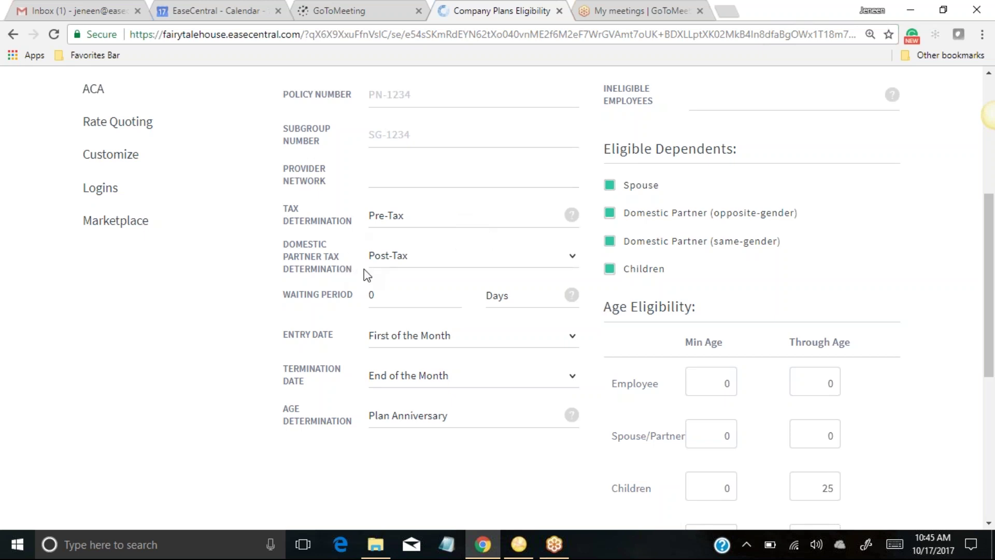
click(473, 221)
click(443, 280)
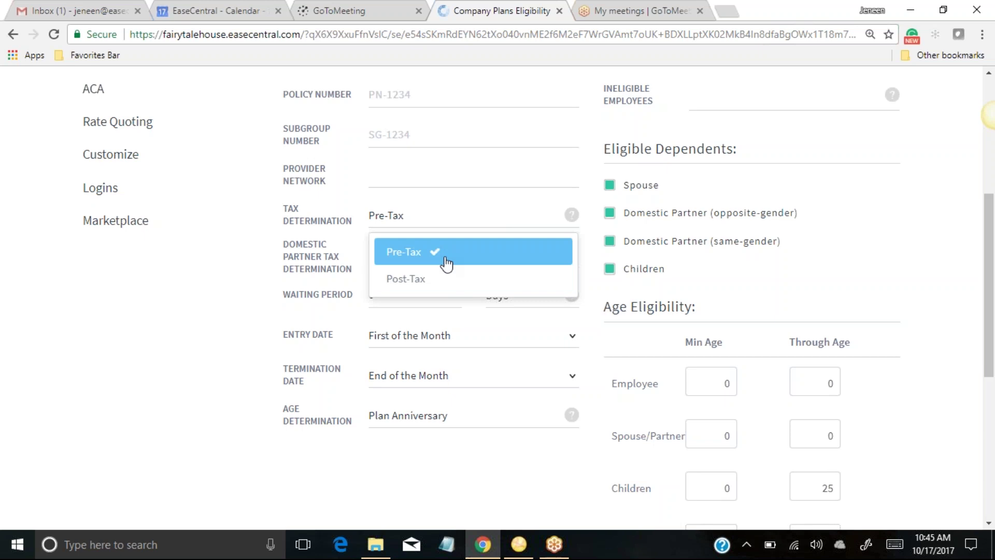
click(590, 243)
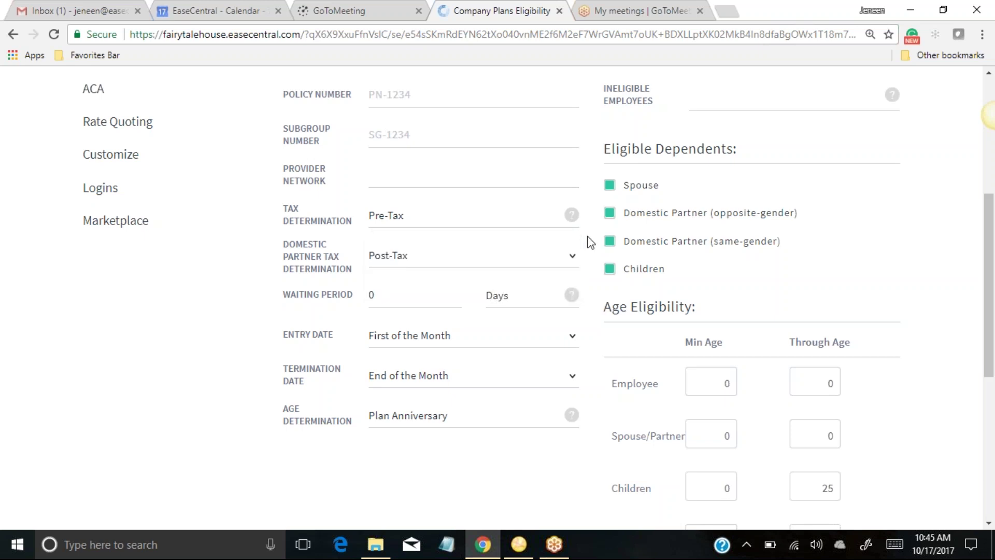
Set the plan's waiting period to 30 days
scroll(590, 243, down, 3)
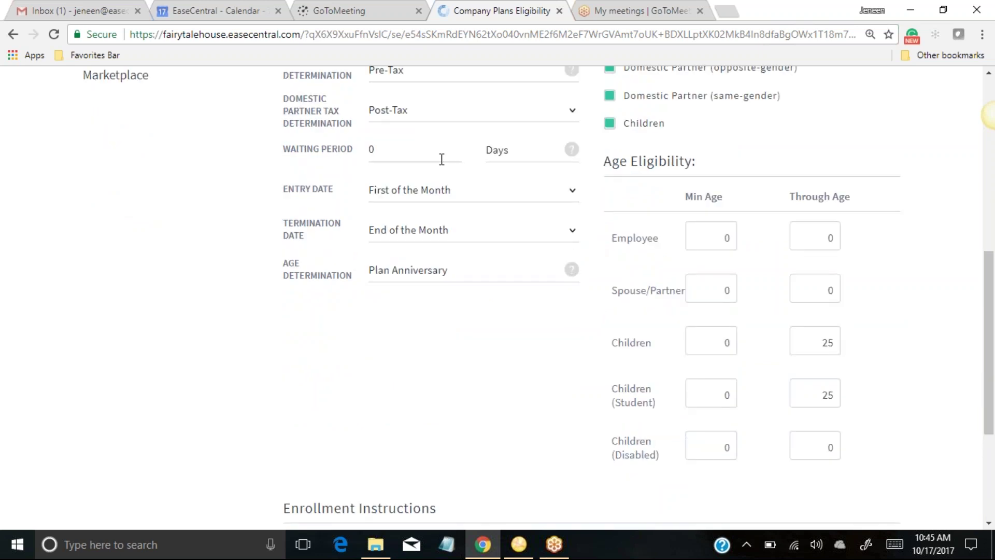
click(400, 153)
key(BackSpace)
text(30)
click(523, 156)
Review the available options for entry date, termination date and age determination without changing them
click(459, 189)
click(446, 193)
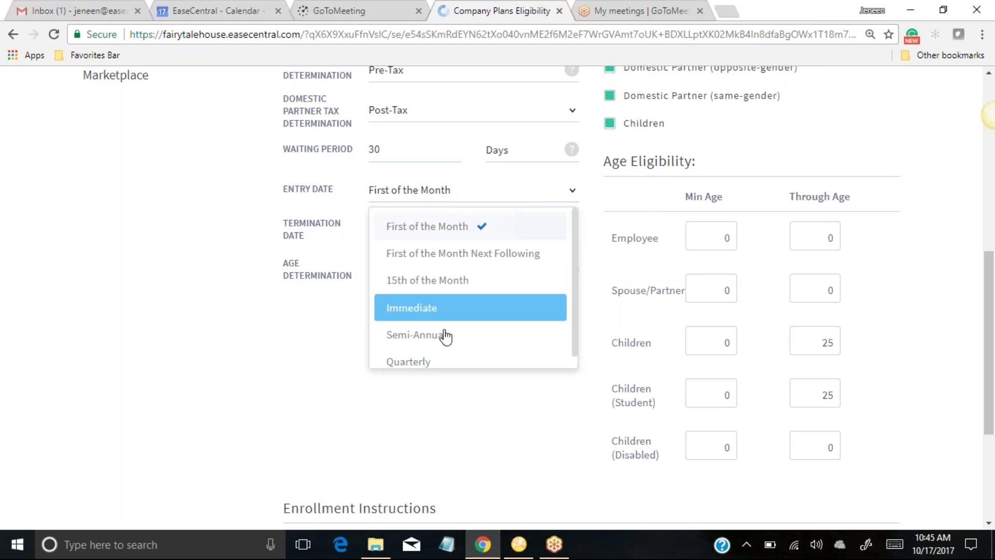
click(595, 258)
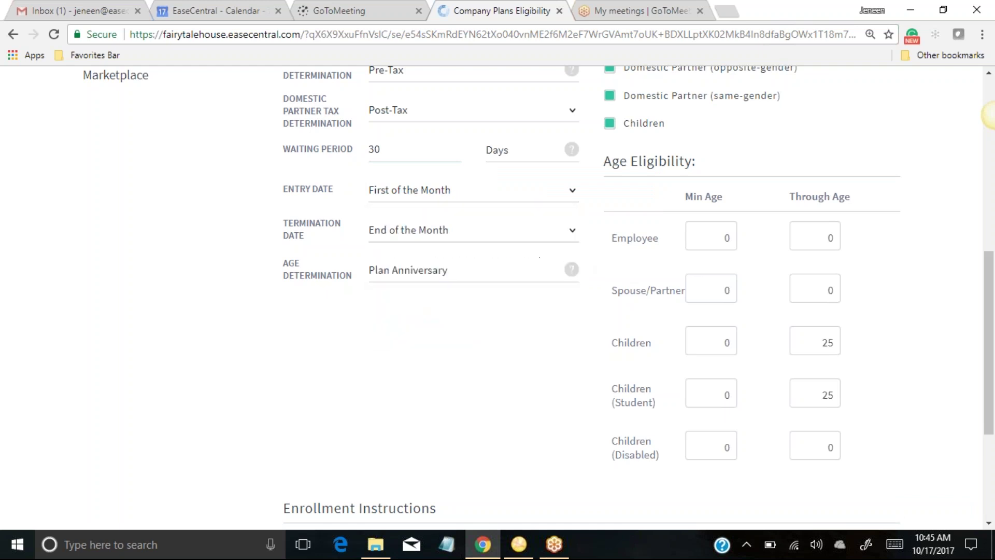
click(441, 238)
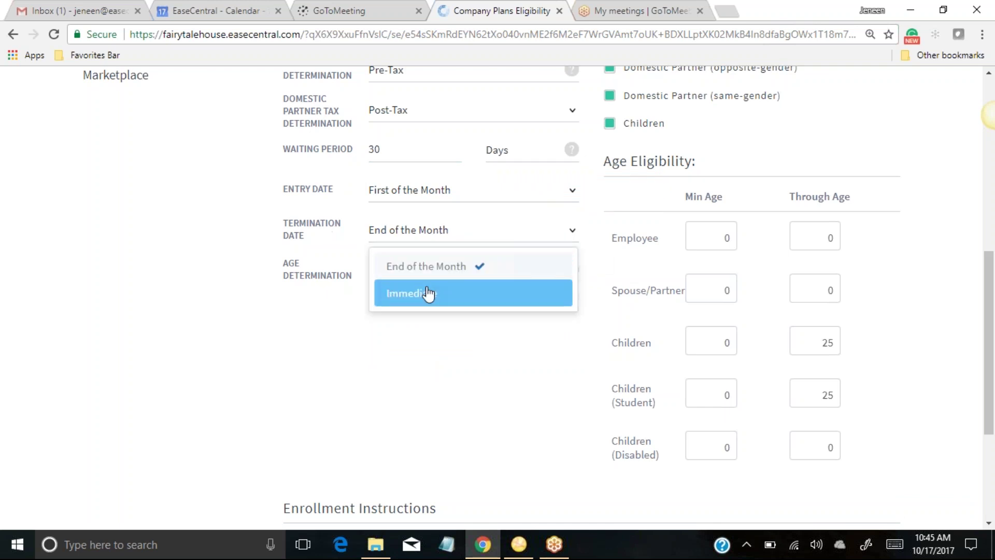
click(511, 267)
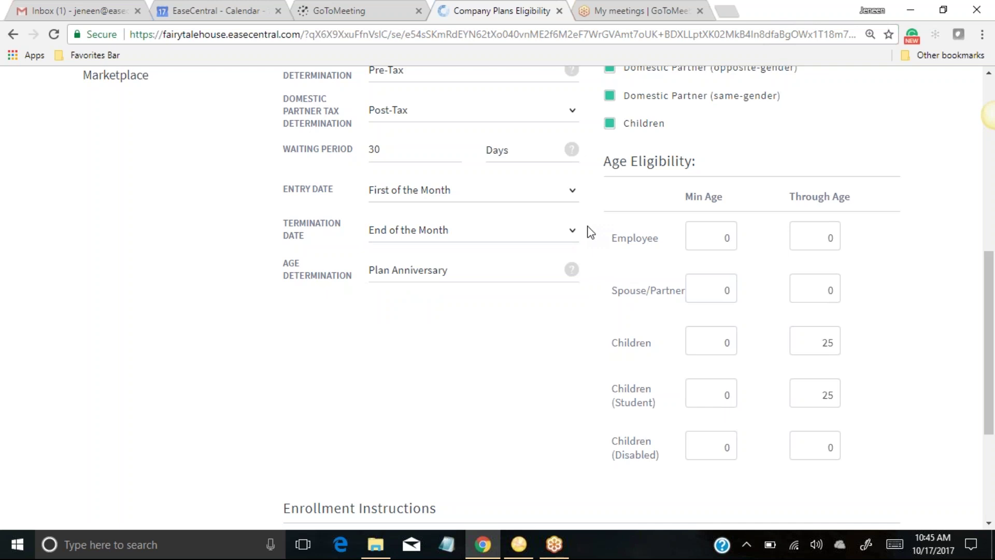
click(436, 276)
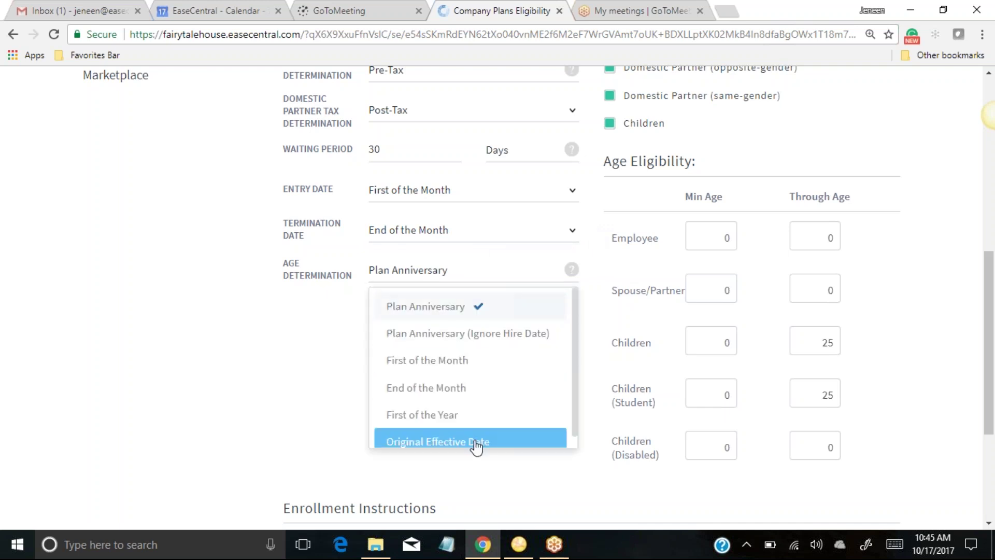
click(595, 263)
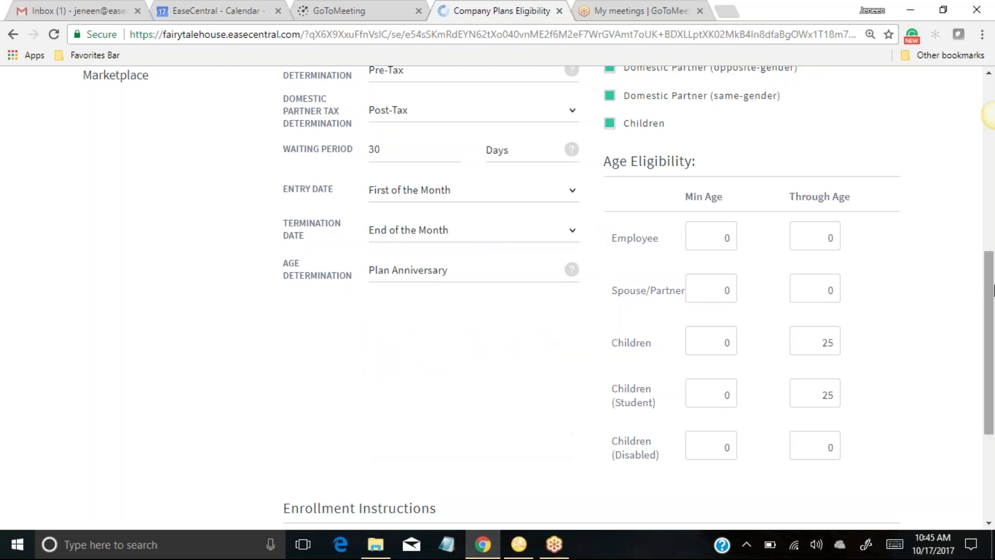
Enter 30 as the minimum scheduled hours per week and clear the value again
drag(986, 304, 986, 132)
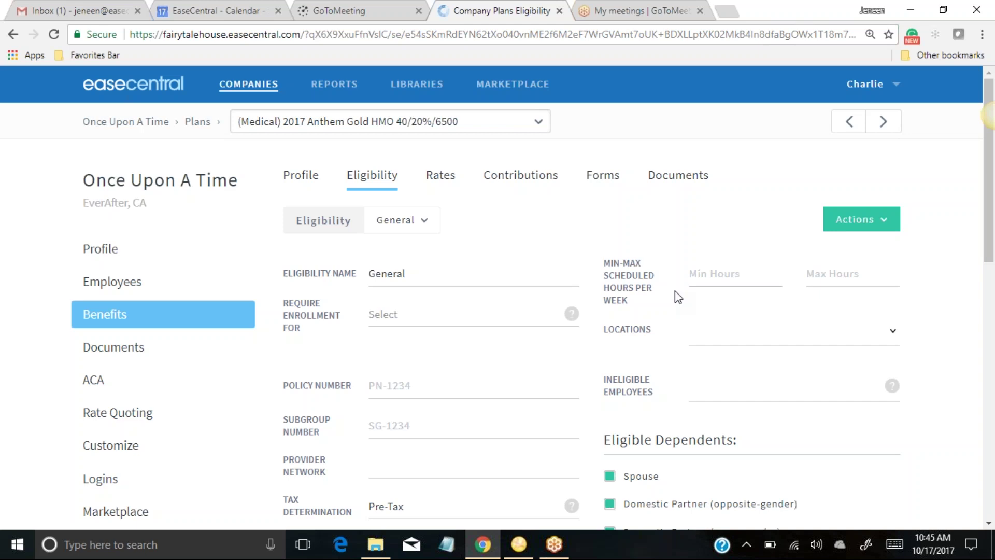
click(718, 276)
text(30)
key(BackSpace)
key(BackSpace)
Review the choices offered for eligible locations and for ineligible employees, selecting none
scroll(769, 273, down, 3)
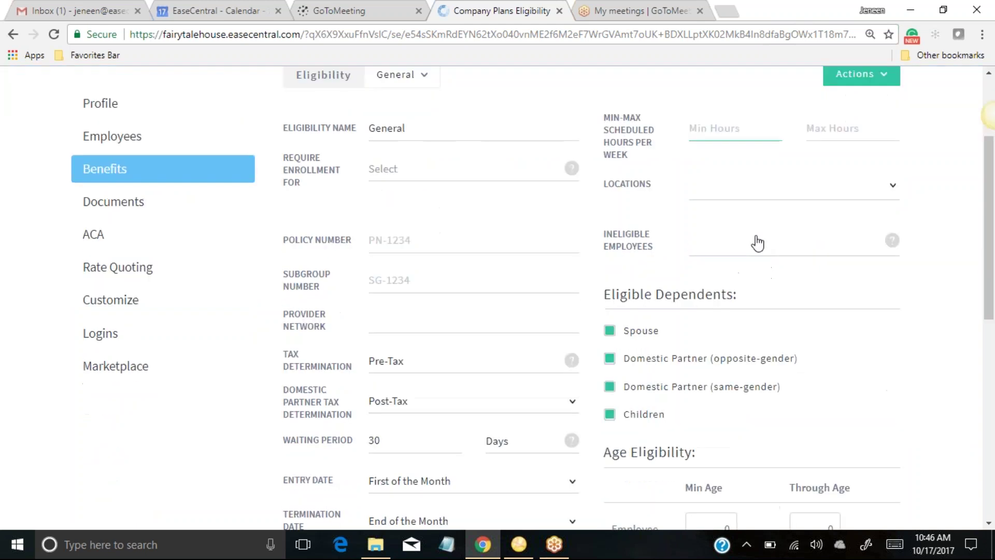
click(754, 188)
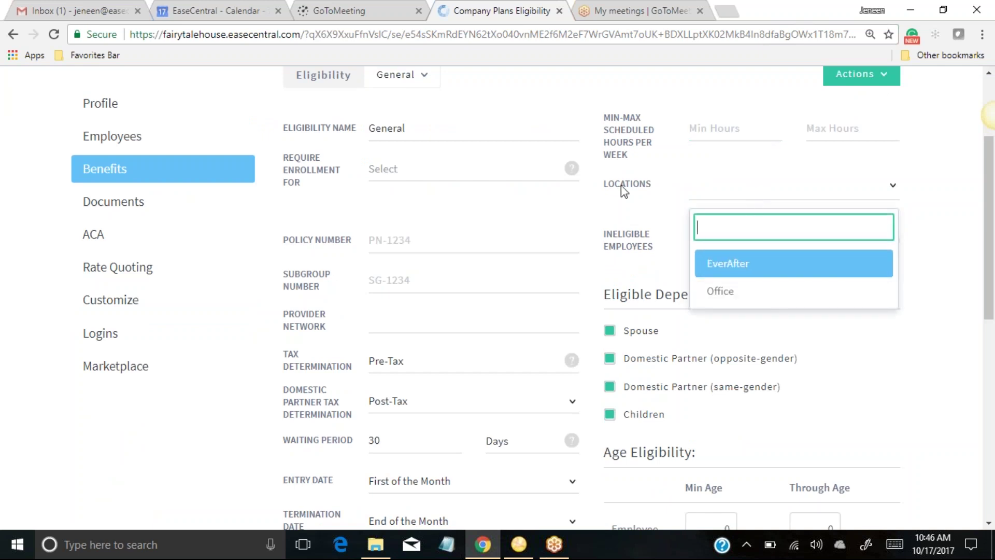
click(916, 237)
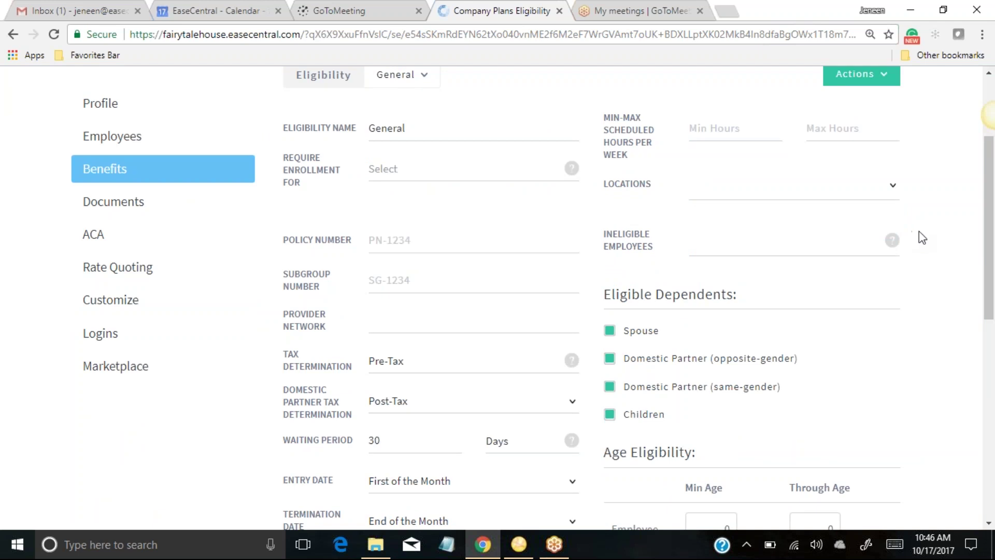
scroll(187, 182, up, 2)
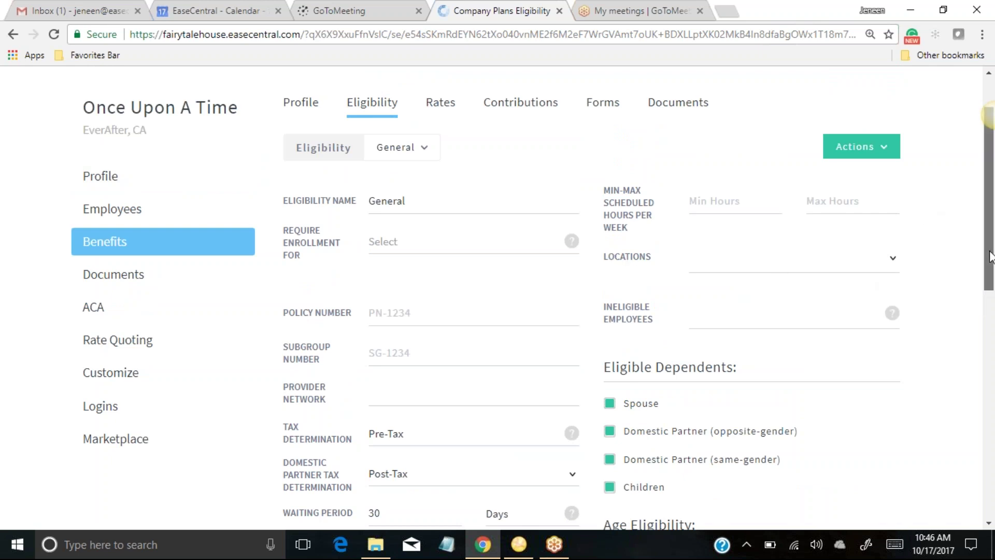
scroll(990, 256, down, 3)
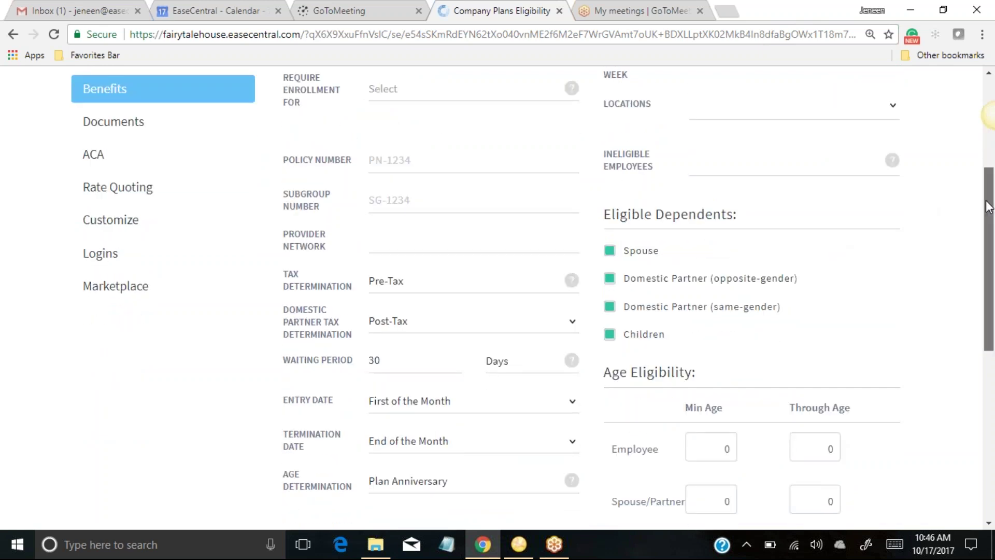
scroll(974, 202, down, 1)
click(796, 163)
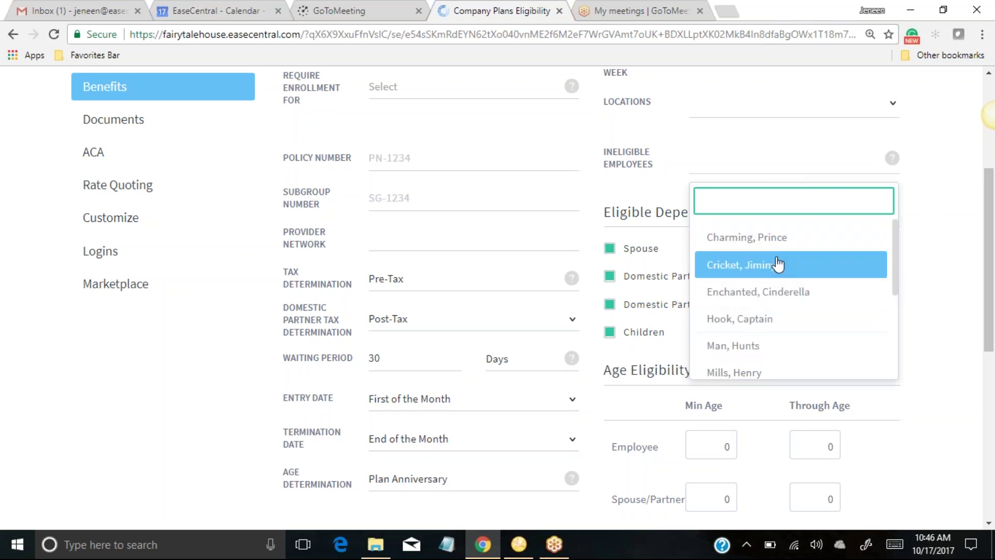
click(960, 204)
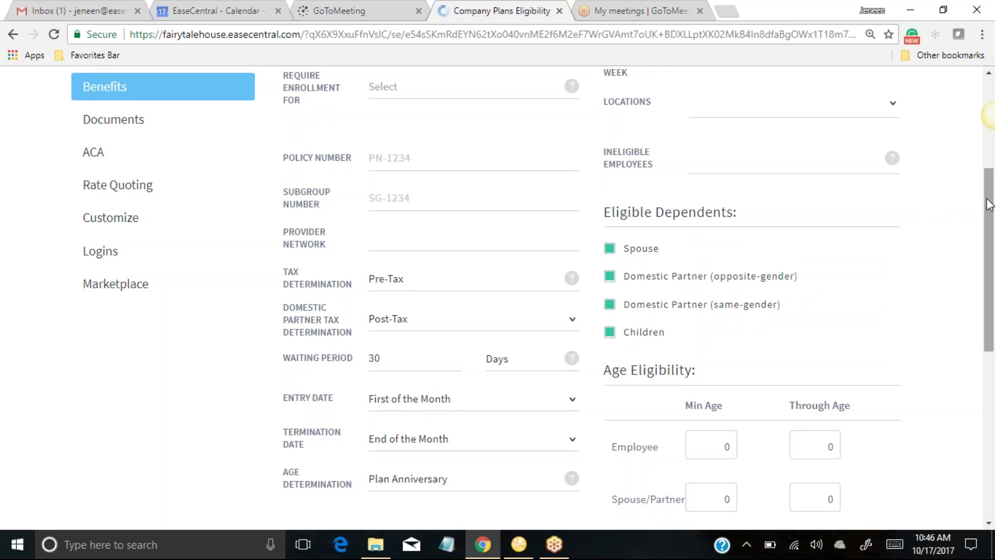
Exclude both domestic partner types and children from the eligible dependents, and include all three again
drag(989, 204, 991, 223)
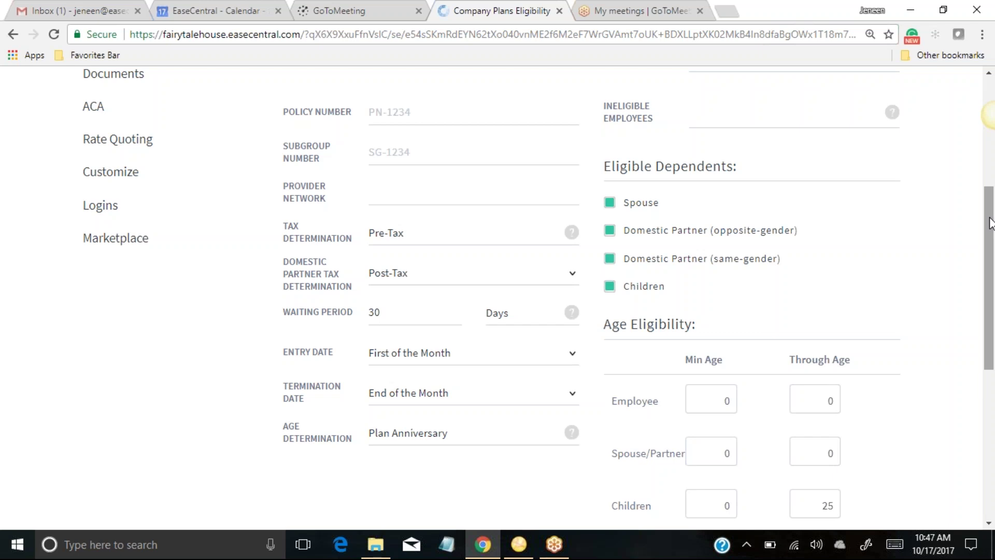
scroll(649, 86, down, 2)
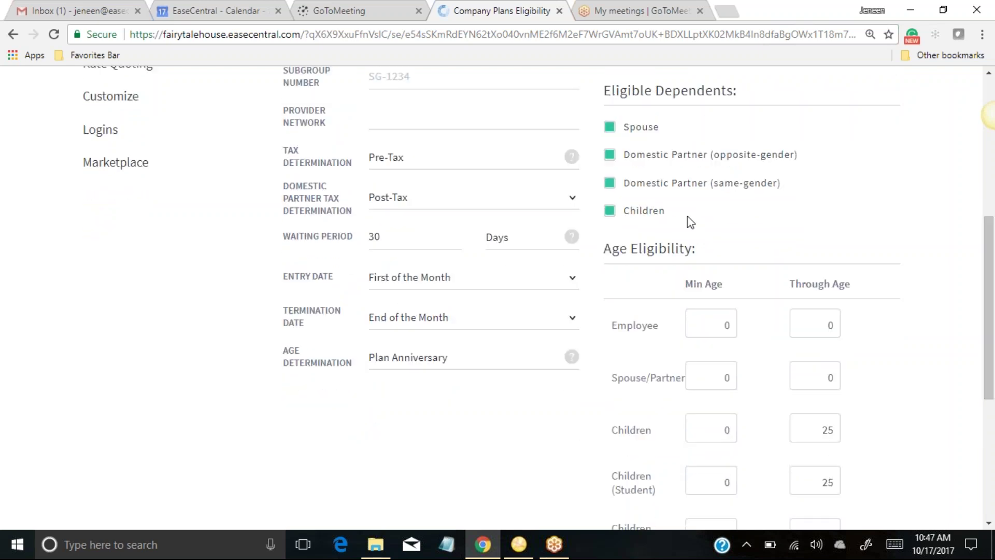
click(609, 155)
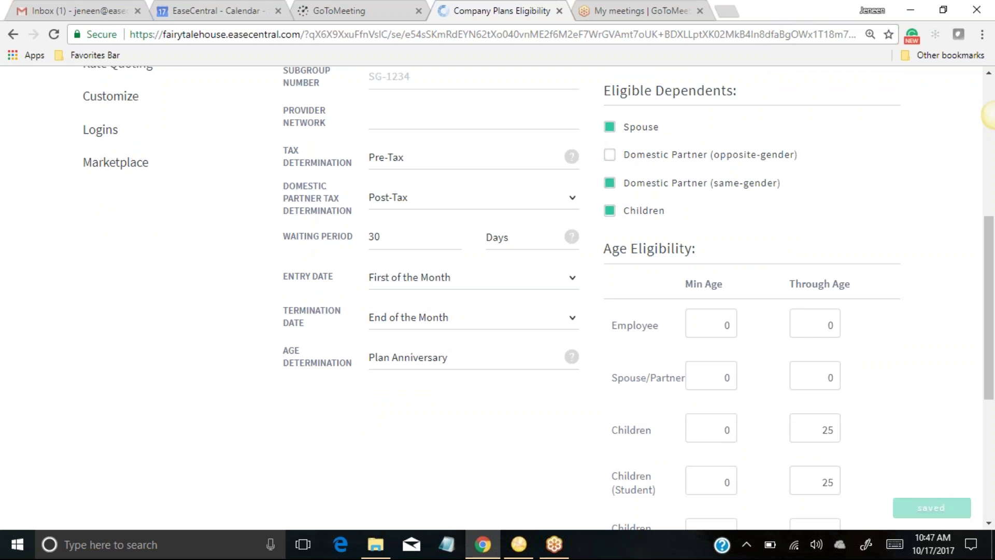
click(610, 185)
click(610, 211)
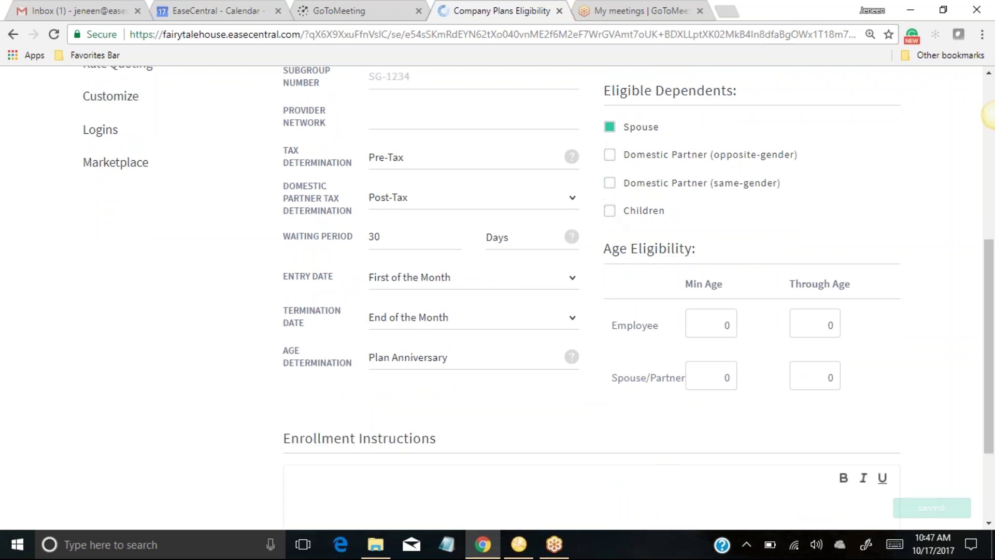
click(610, 210)
click(610, 183)
click(631, 157)
Look over the age eligibility limits and enrollment instructions, and open the plan's rates settings
drag(993, 228, 991, 300)
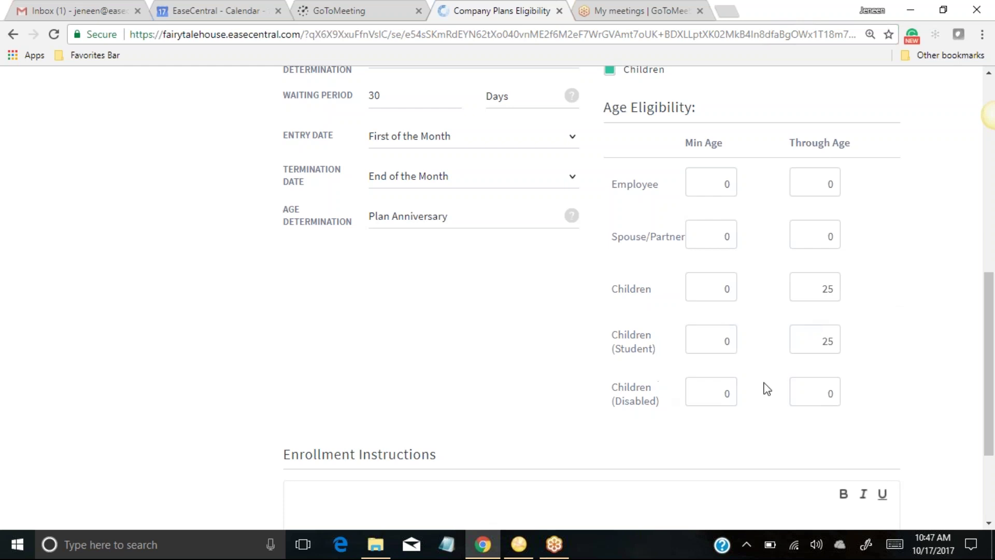
drag(987, 372, 988, 424)
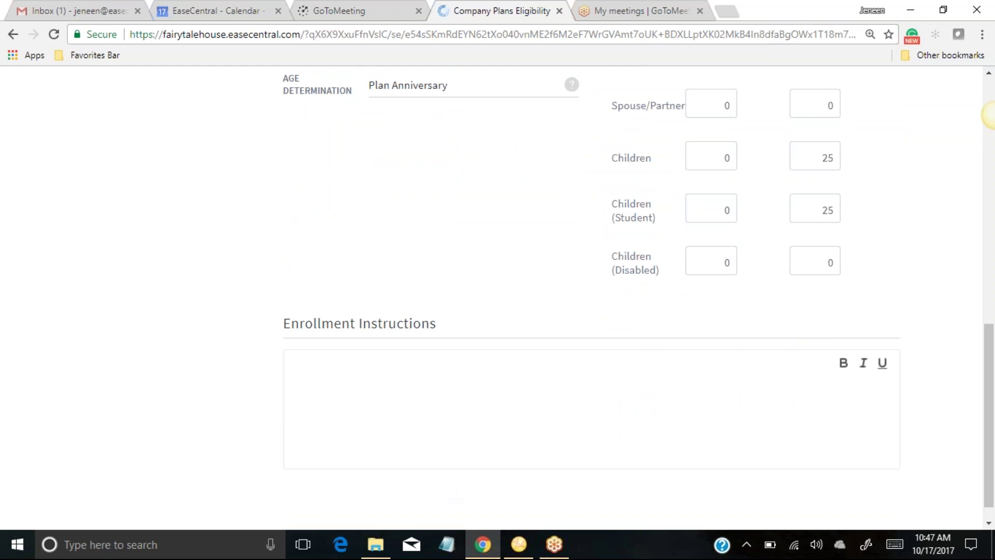
scroll(990, 354, up, 1)
scroll(990, 354, up, 10)
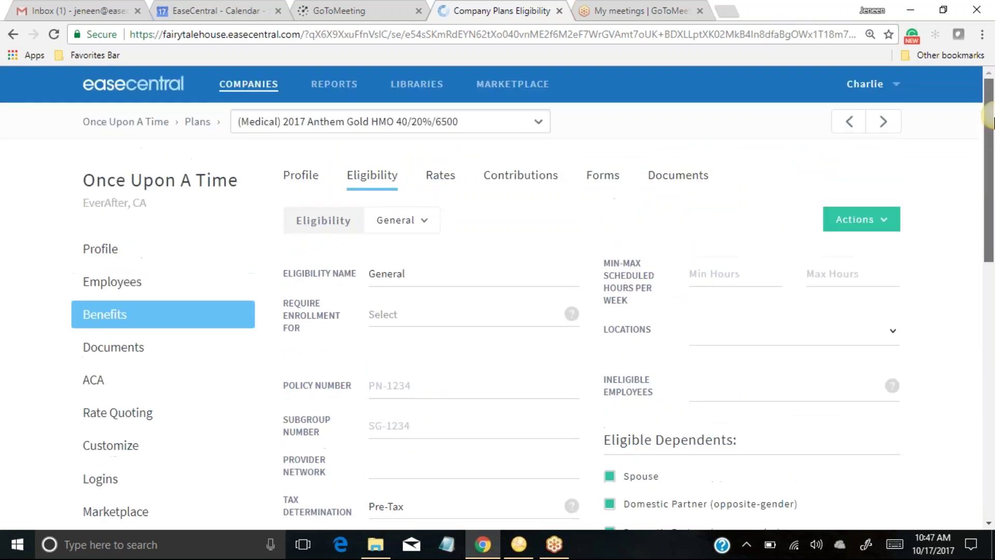
click(441, 176)
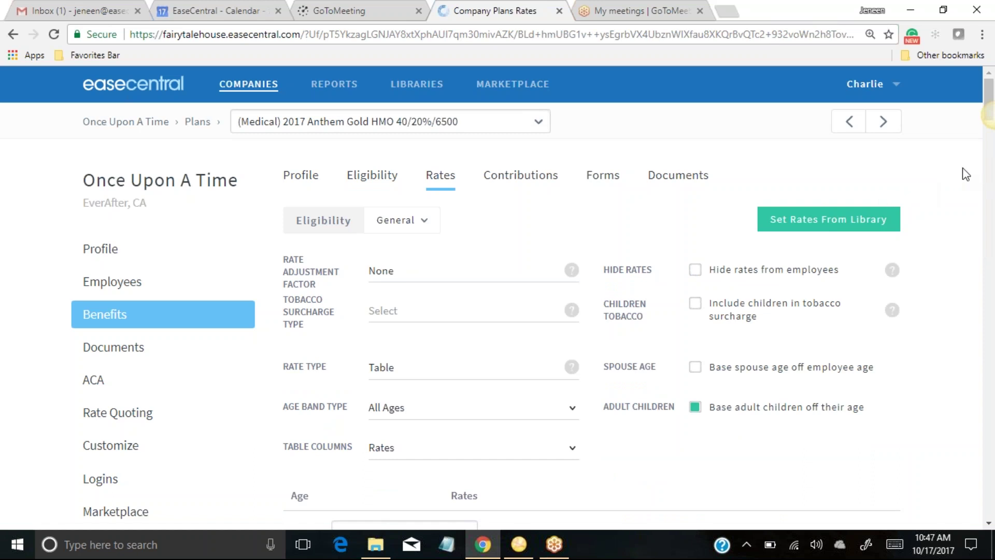
scroll(965, 175, down, 1)
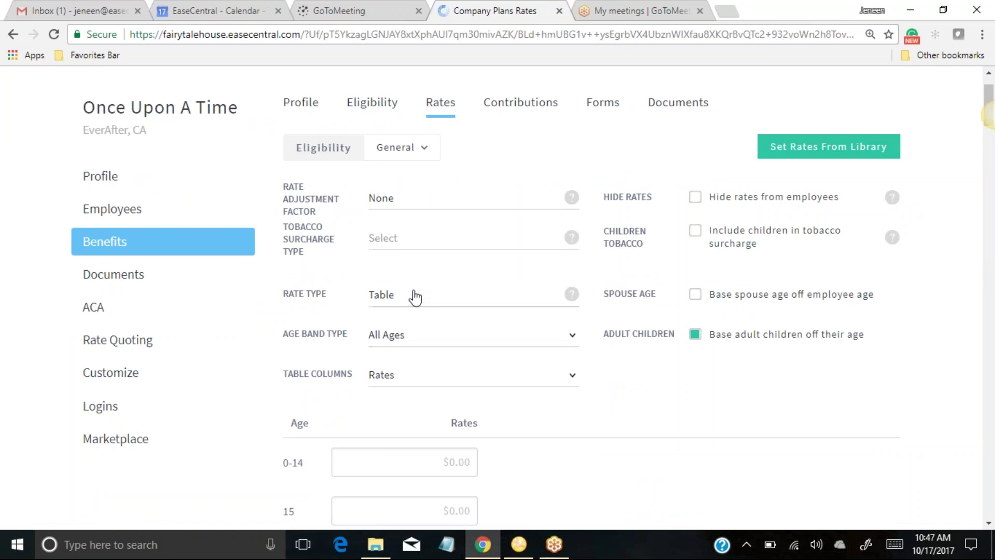
Set the rate table's age band type to 5 Year Age Bands and look over the age rows
scroll(311, 332, down, 4)
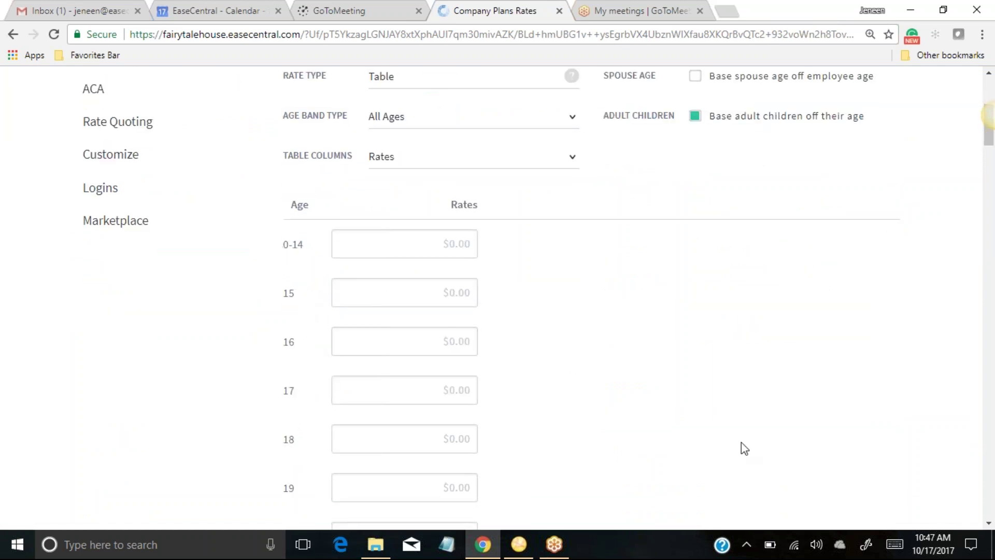
scroll(674, 404, up, 3)
click(439, 267)
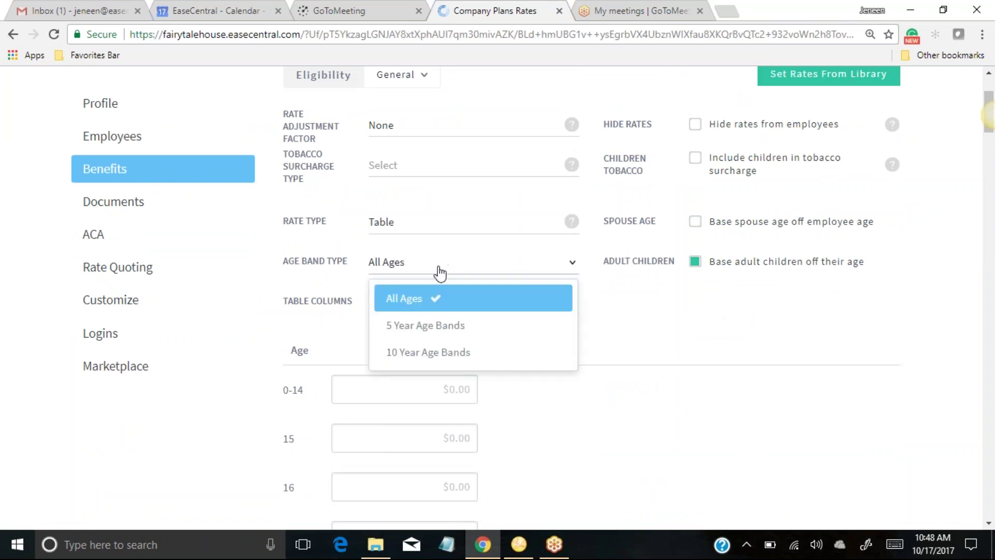
click(428, 325)
scroll(611, 334, down, 2)
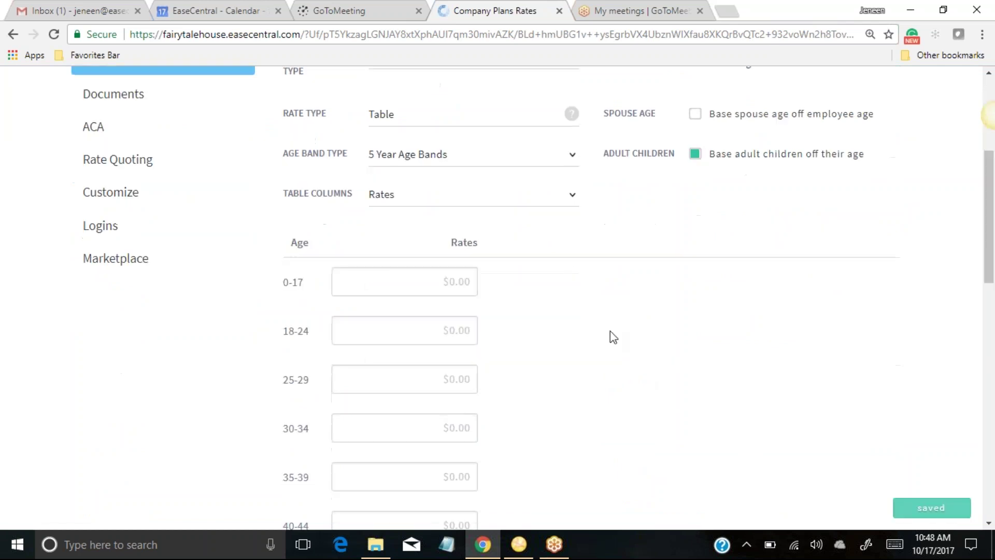
scroll(611, 332, down, 2)
scroll(378, 256, up, 4)
Try 10 Year Age Bands for the rate table, look over the age rows, and return to All Ages
click(450, 266)
click(438, 351)
scroll(596, 317, down, 6)
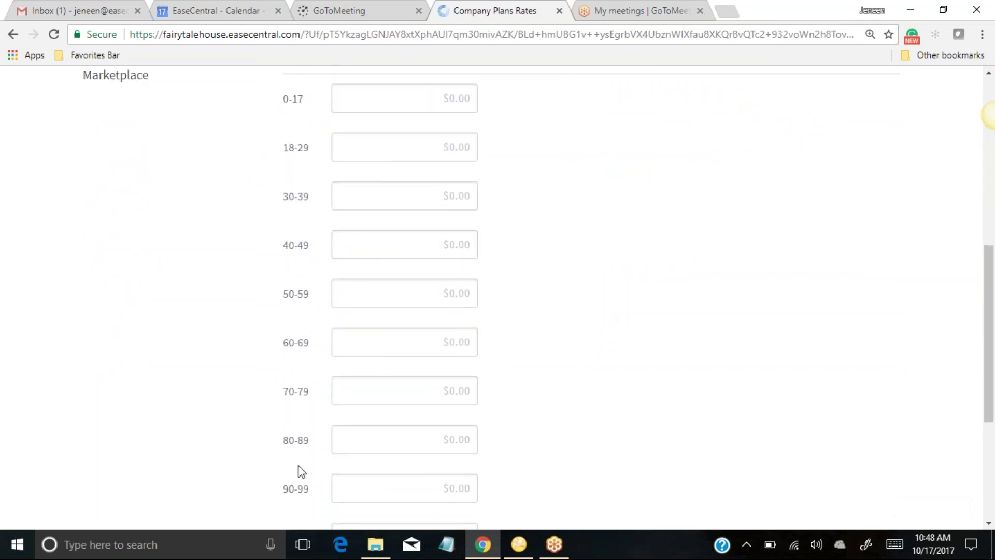
scroll(642, 371, up, 7)
click(450, 337)
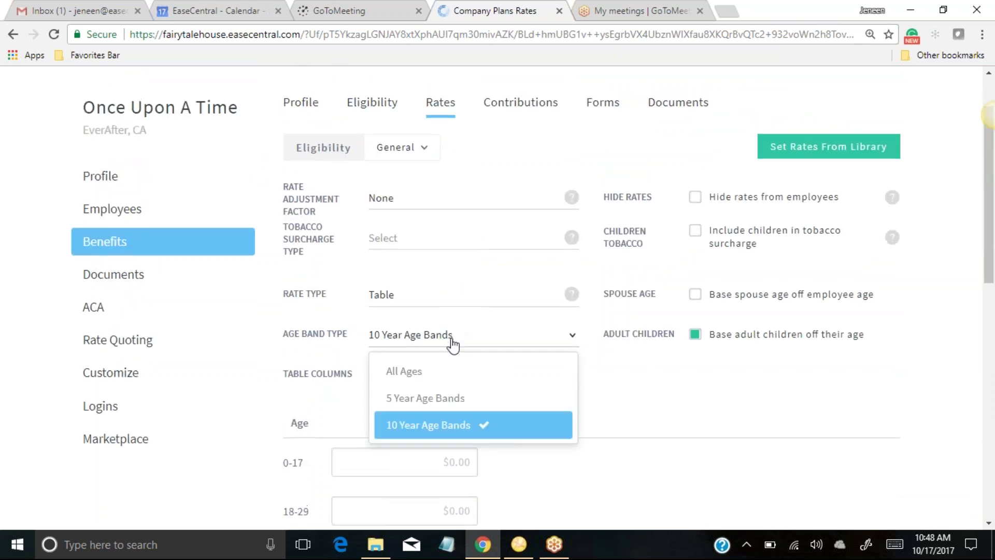
click(433, 371)
Switch the table columns to Employee & Spouse Rates, and from there to Gender Rates
click(435, 376)
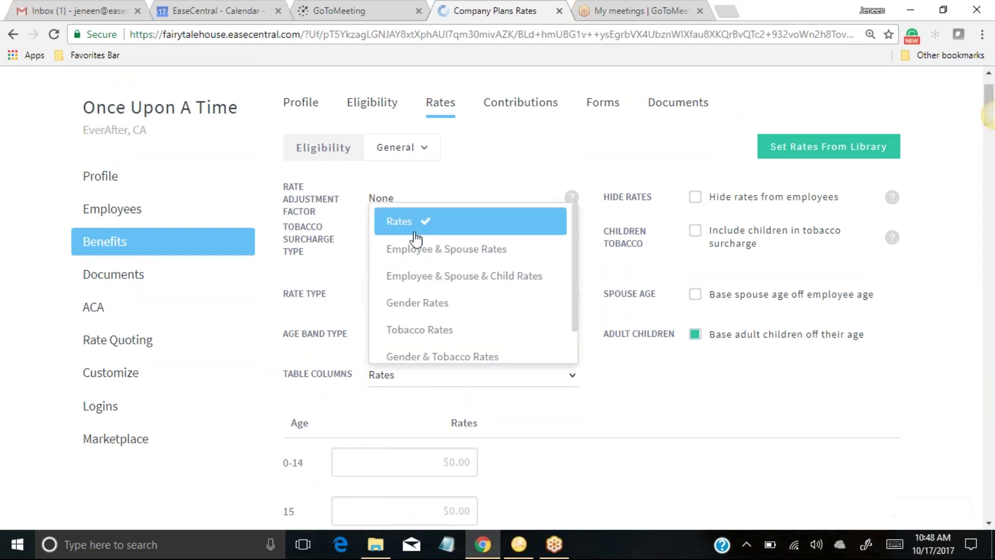
scroll(644, 366, down, 1)
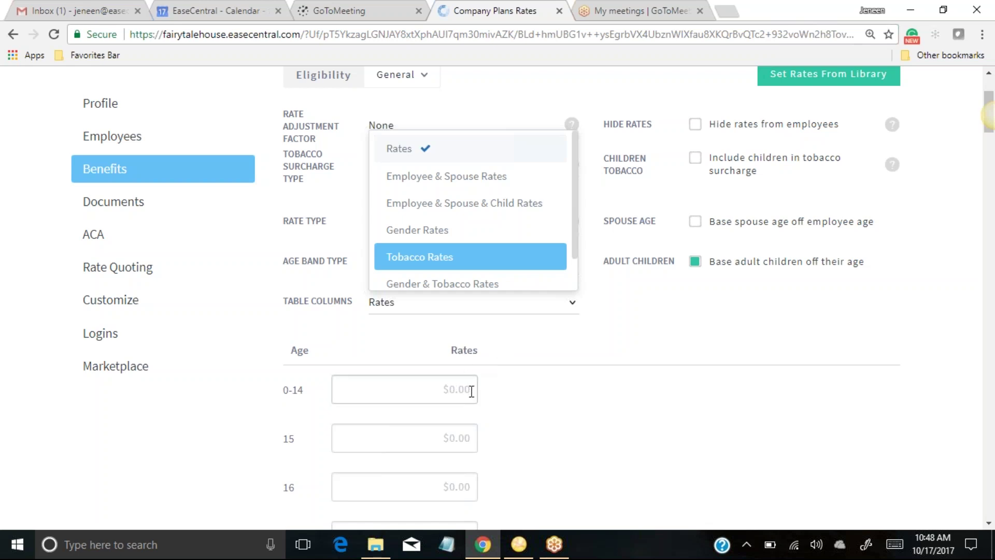
click(422, 177)
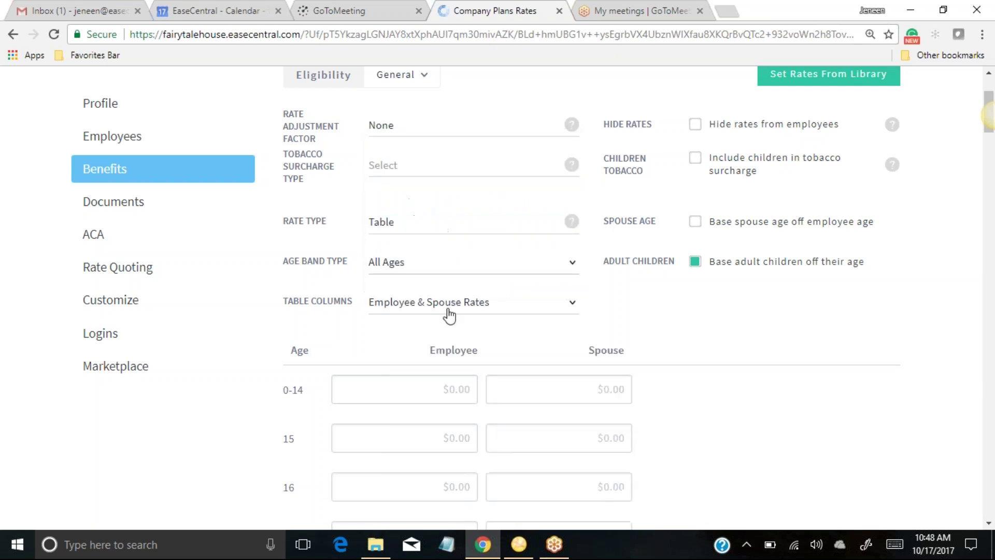
click(467, 303)
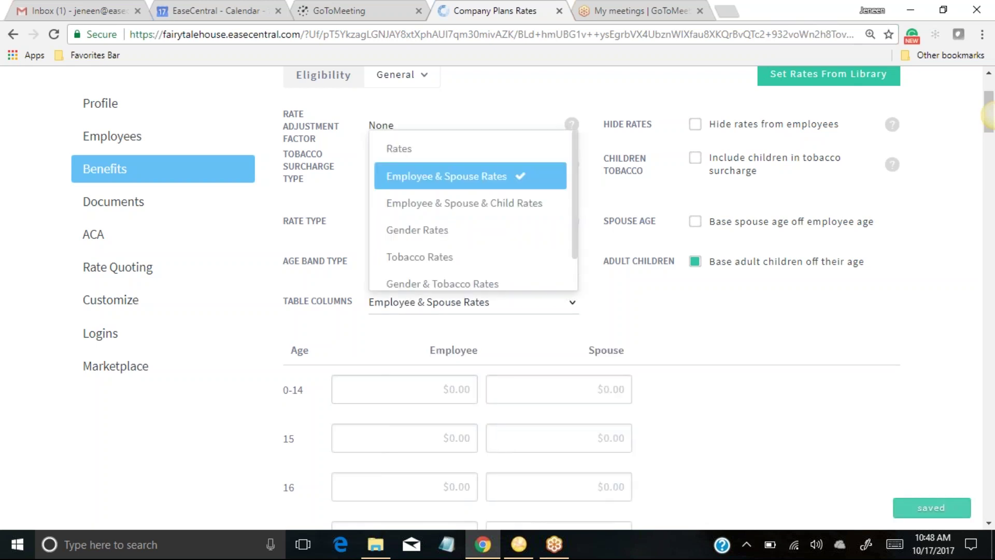
click(440, 234)
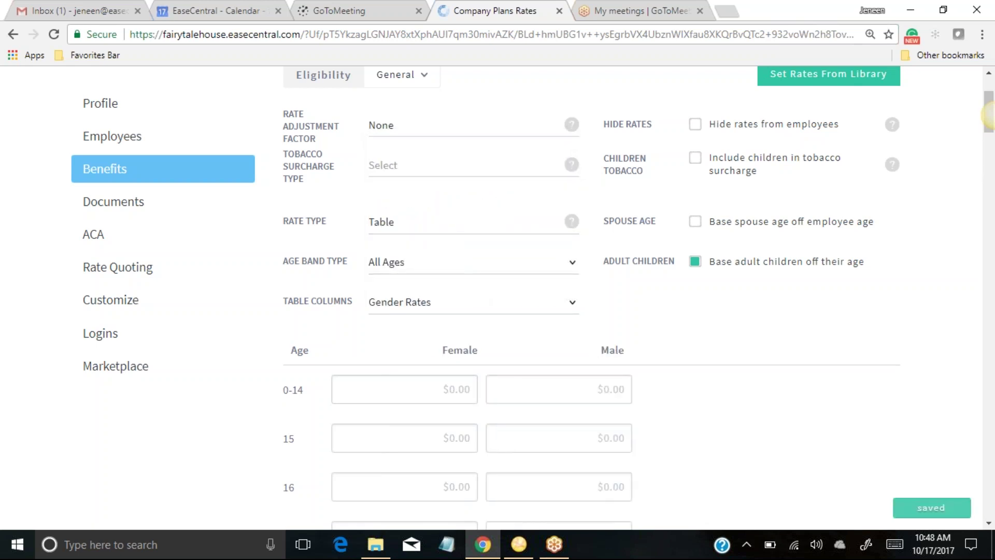
Change the table columns to Gender & Tobacco Rates and set them back to Rates
click(456, 307)
click(462, 295)
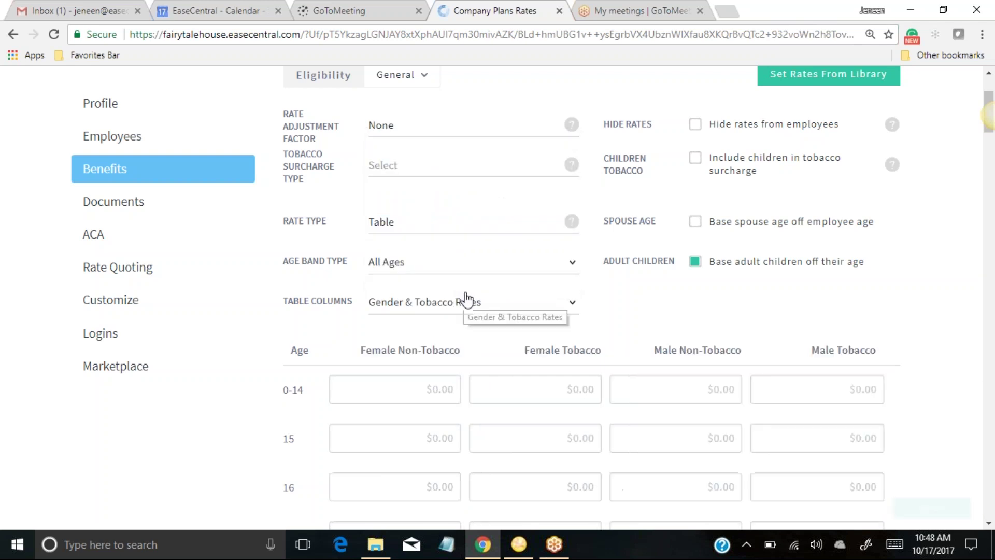
click(465, 301)
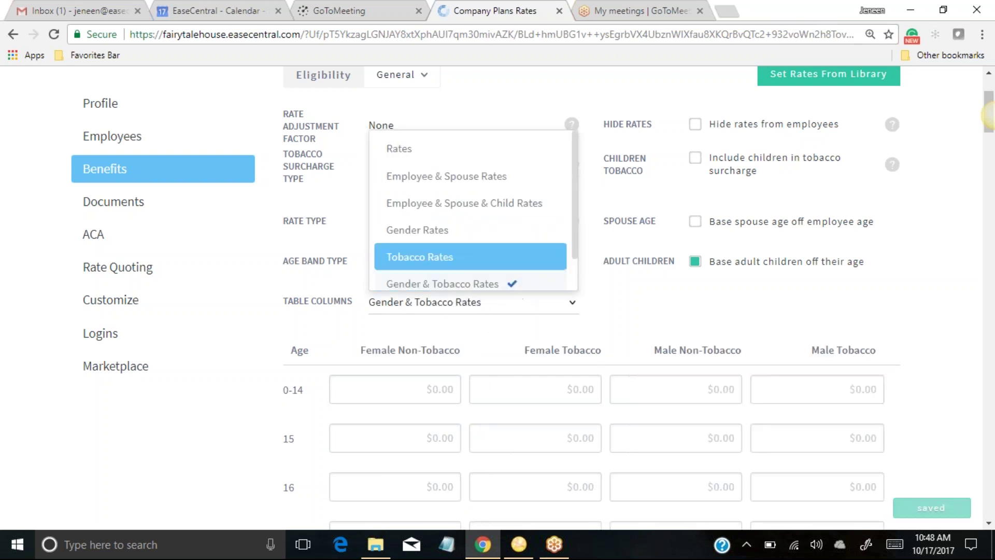
click(469, 150)
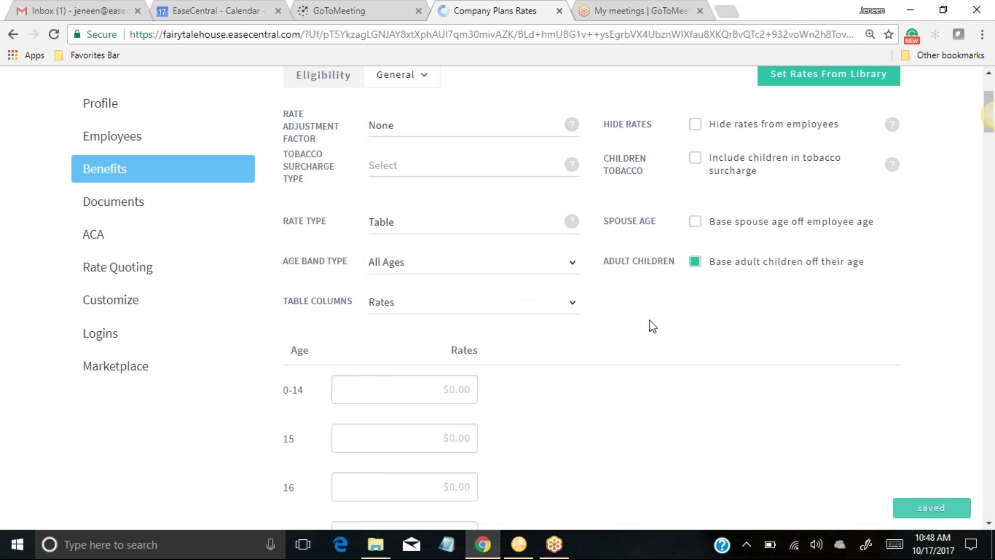
Change the rate type to Tier and look over the employee, spouse and children tier rows
scroll(633, 318, up, 2)
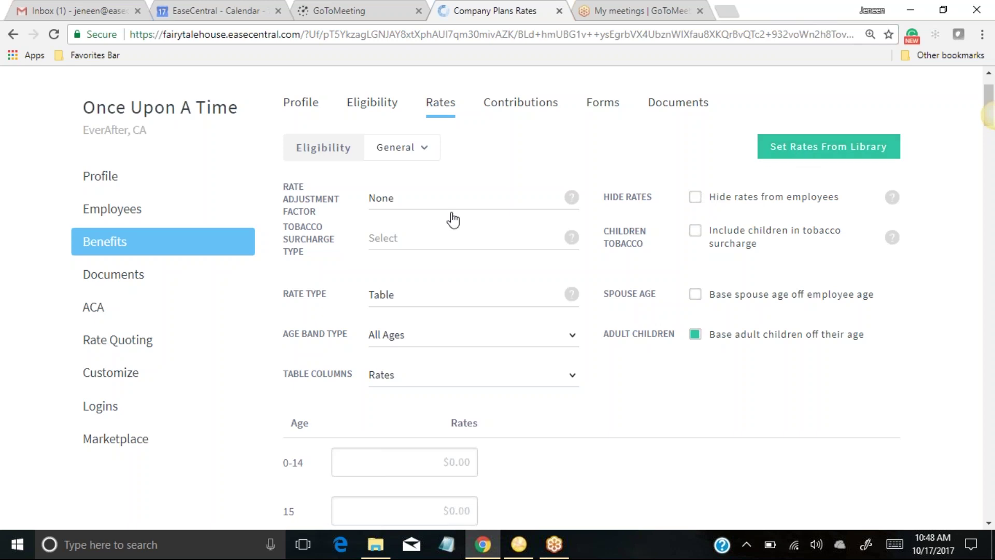
click(402, 301)
click(399, 358)
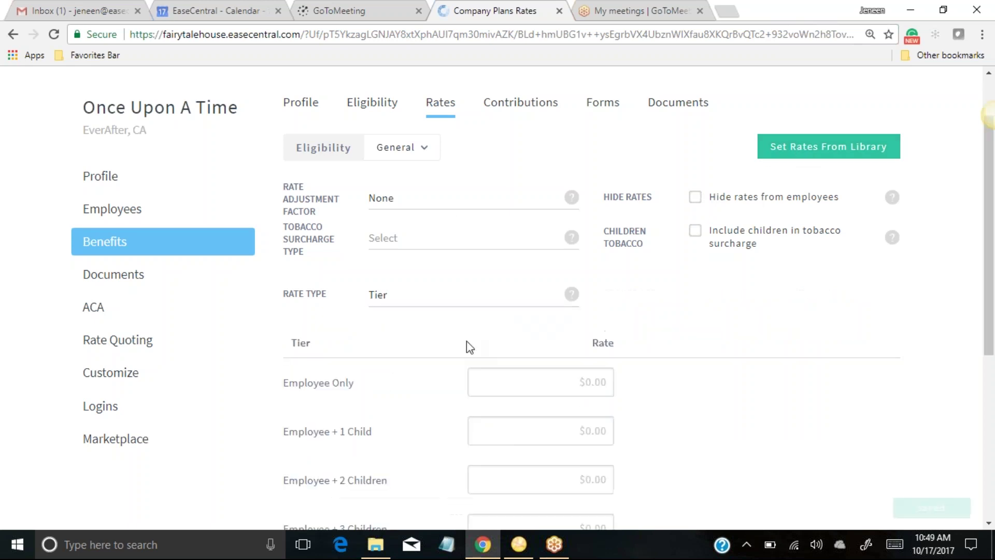
scroll(468, 344, down, 5)
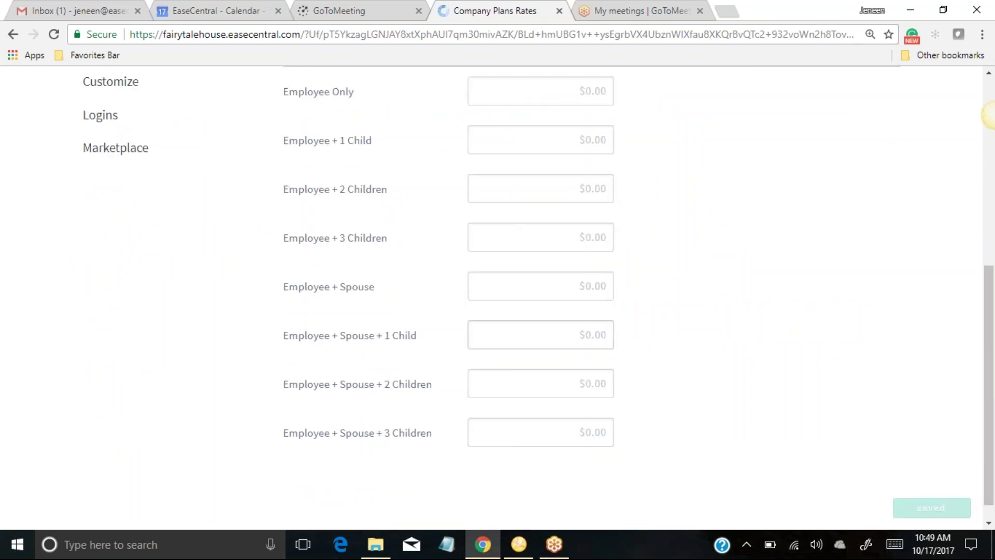
scroll(398, 248, up, 1)
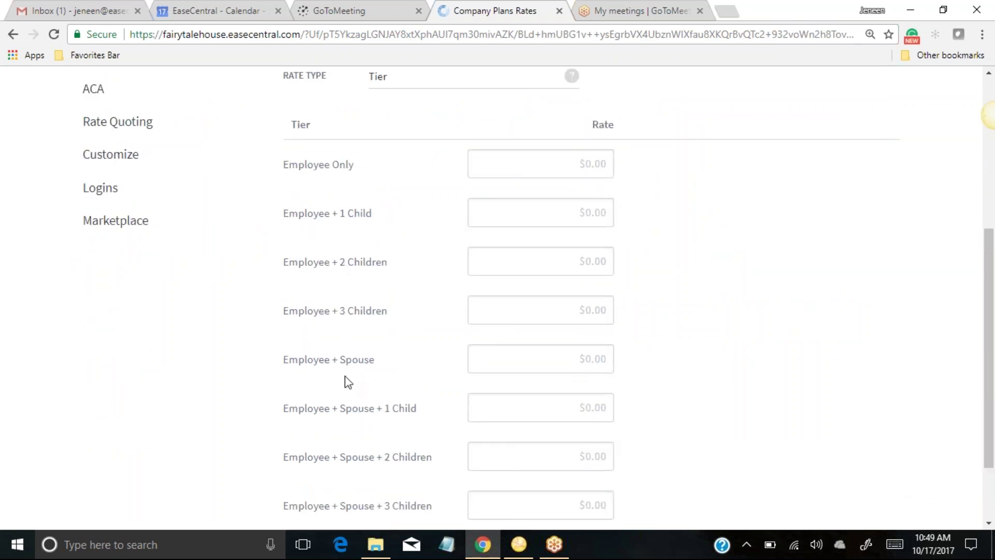
scroll(381, 334, up, 3)
Set the rate type to Tier-Table and examine its age rows and coverage tier columns
click(409, 294)
click(409, 384)
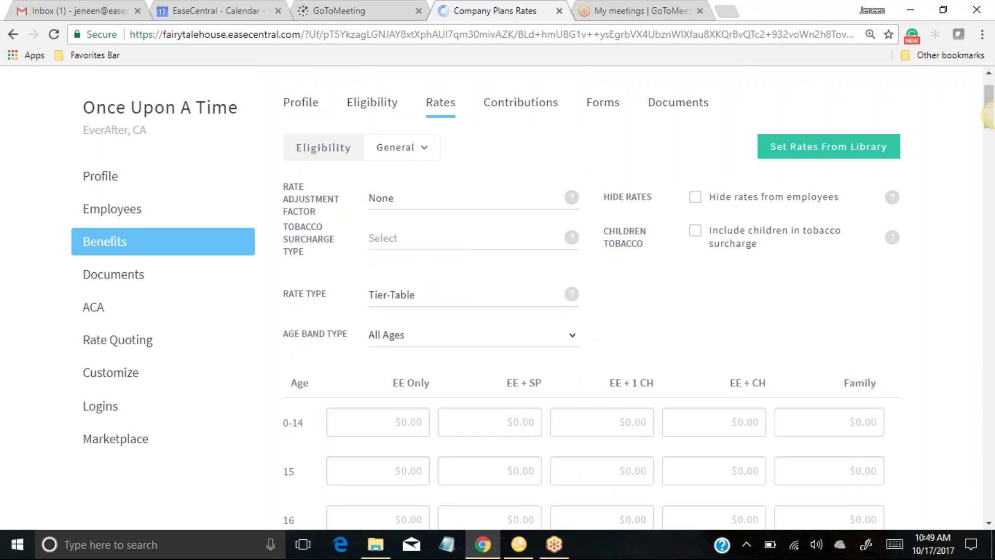
scroll(298, 477, down, 7)
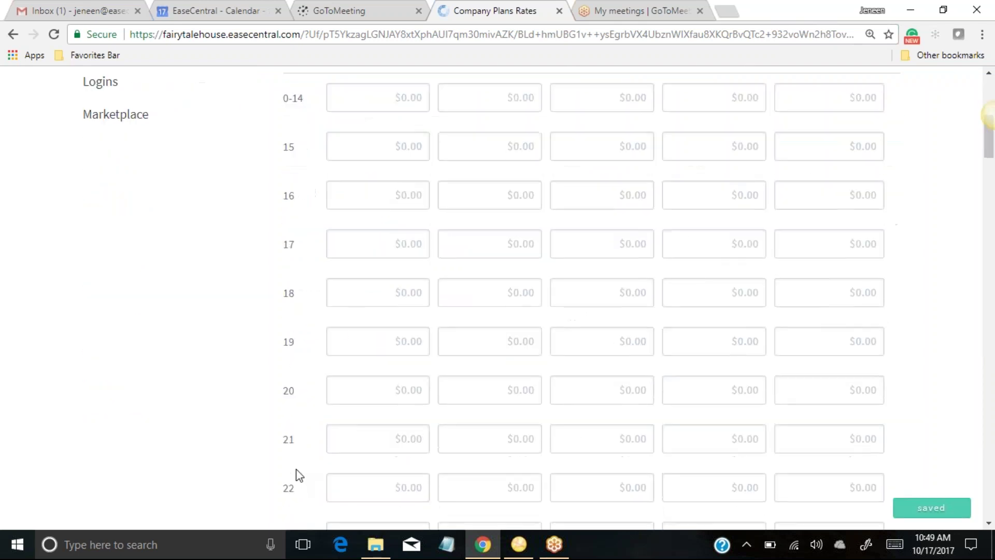
scroll(538, 293, up, 3)
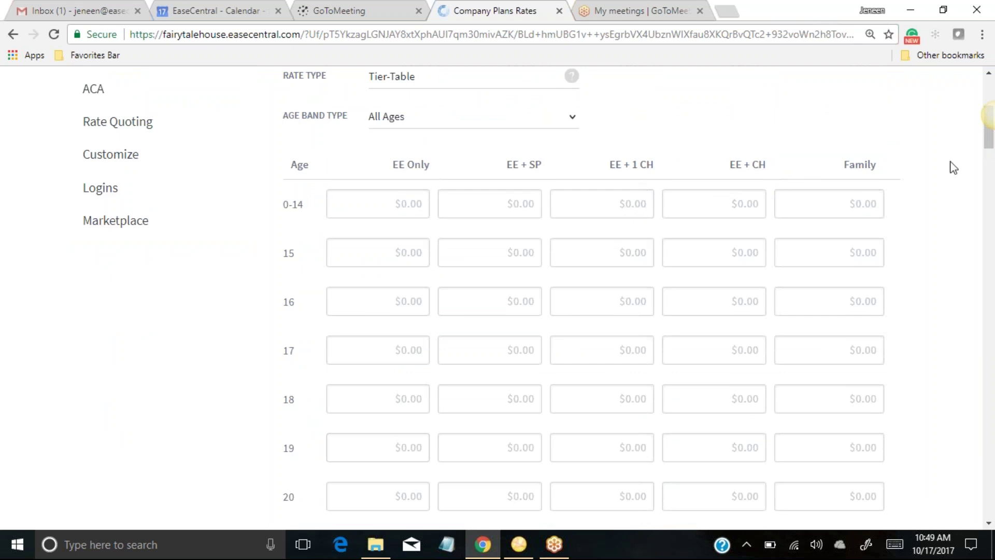
drag(988, 138, 991, 113)
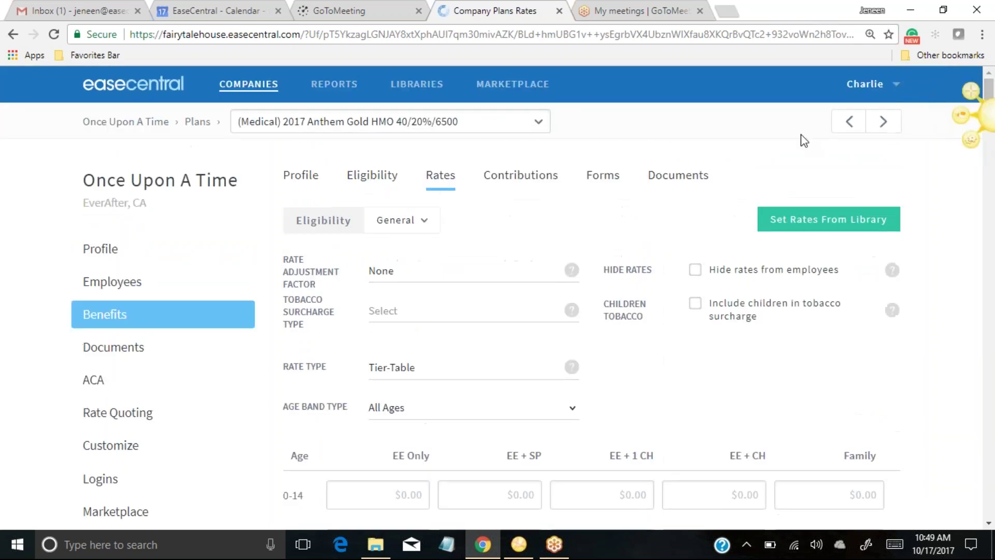
click(450, 382)
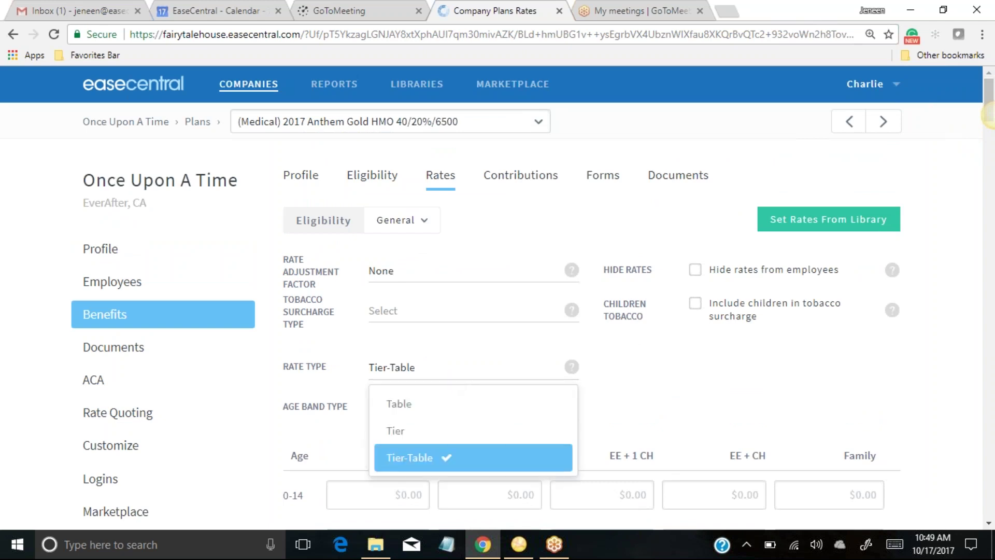
click(936, 201)
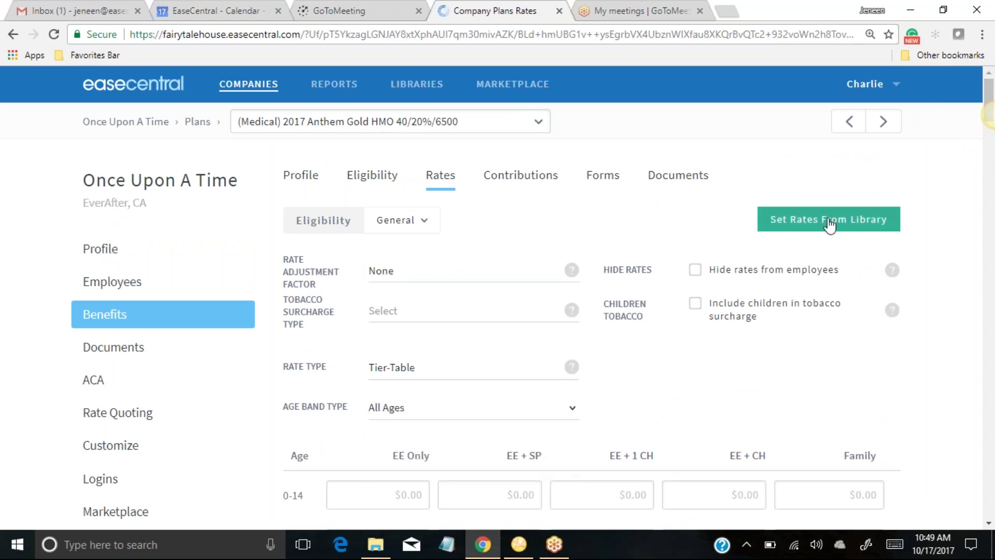
Start setting rates from the EaseCentral library with Medical as the plan type and California as the state
click(828, 220)
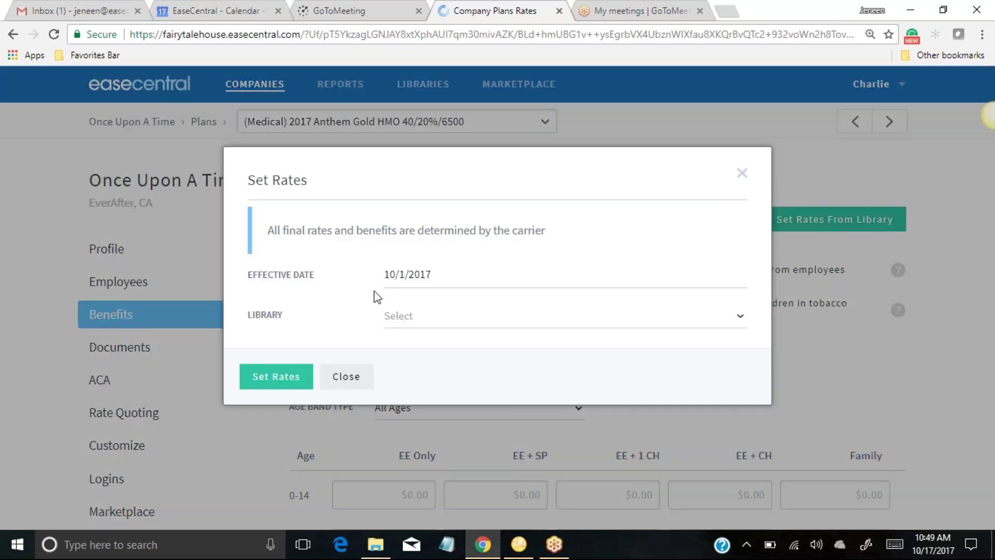
click(400, 320)
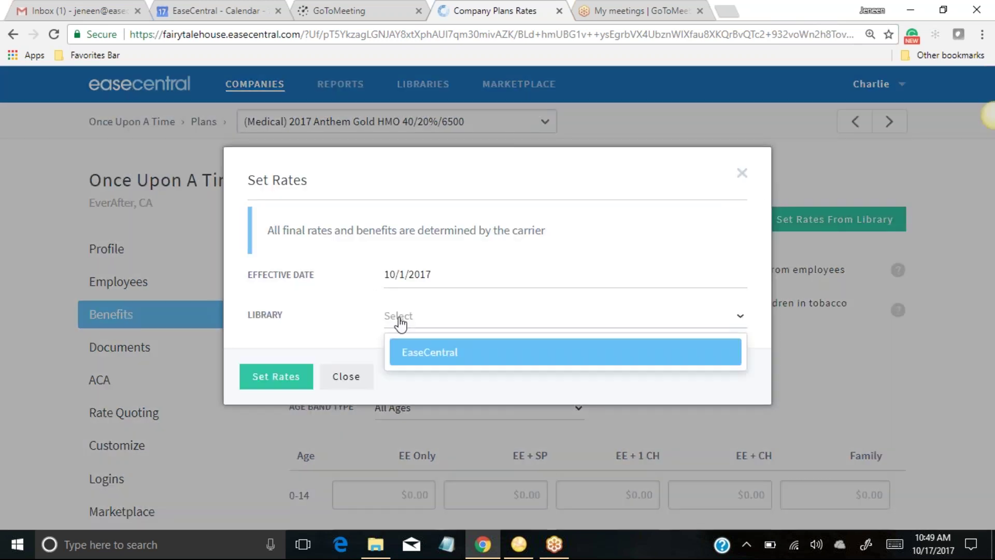
click(426, 352)
click(428, 359)
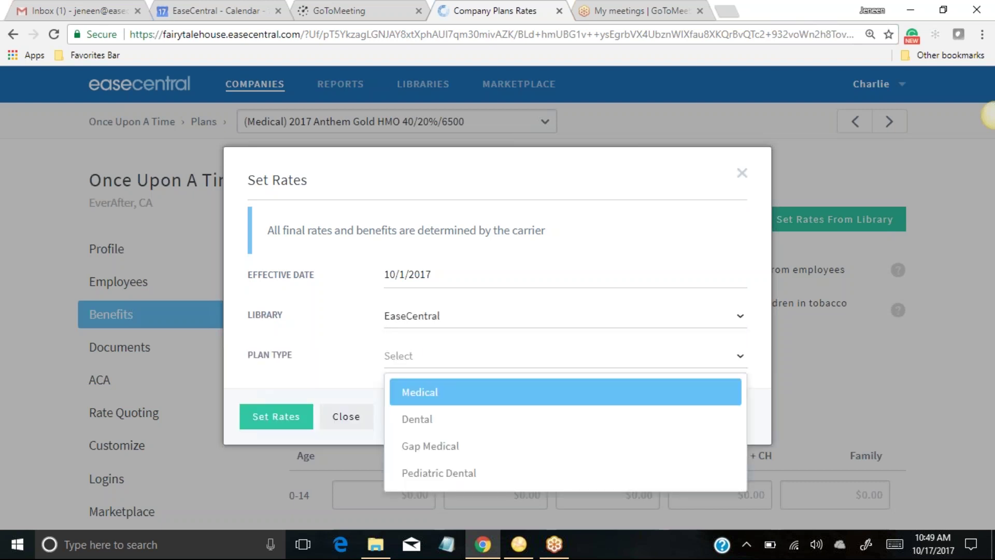
click(440, 399)
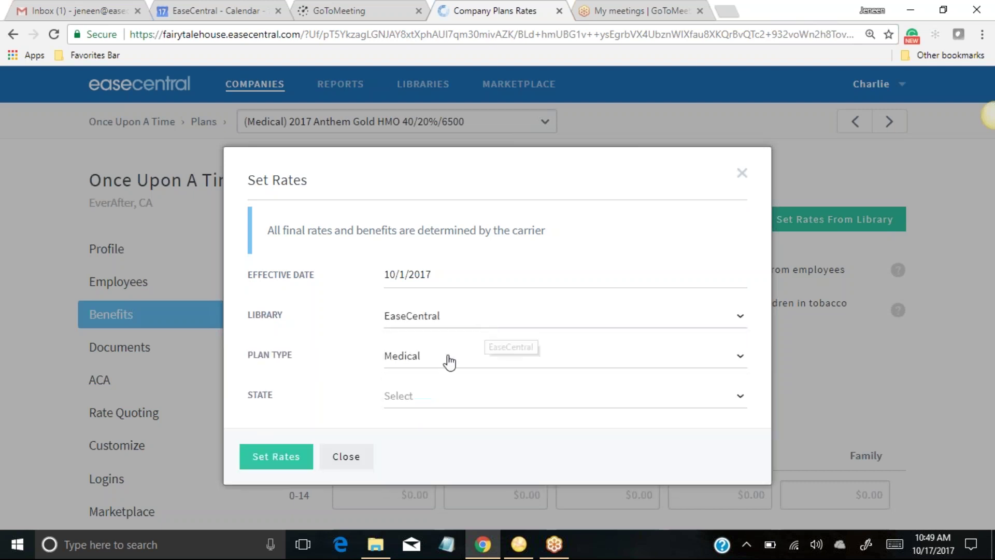
click(424, 396)
click(446, 349)
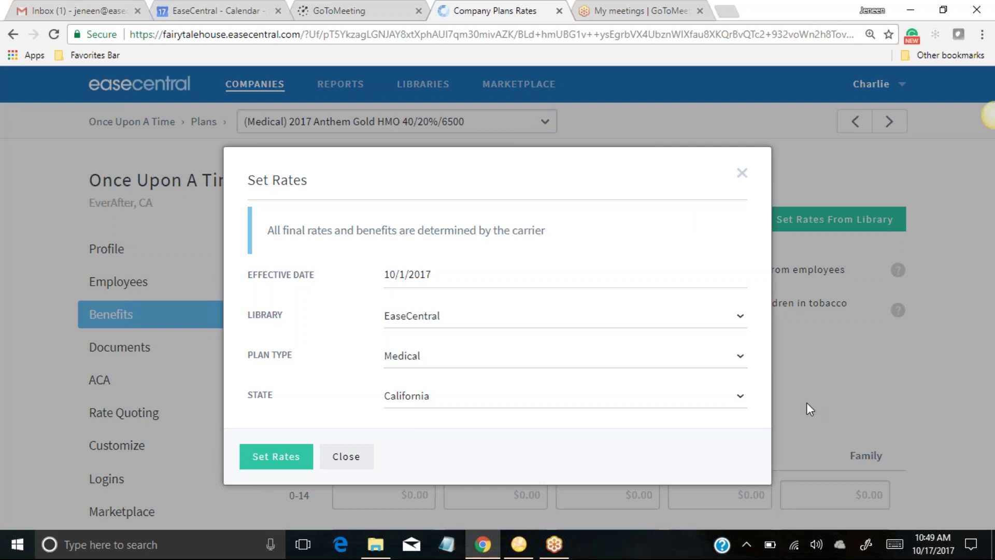
Clear the state for the library rates and select California again
click(482, 396)
click(442, 354)
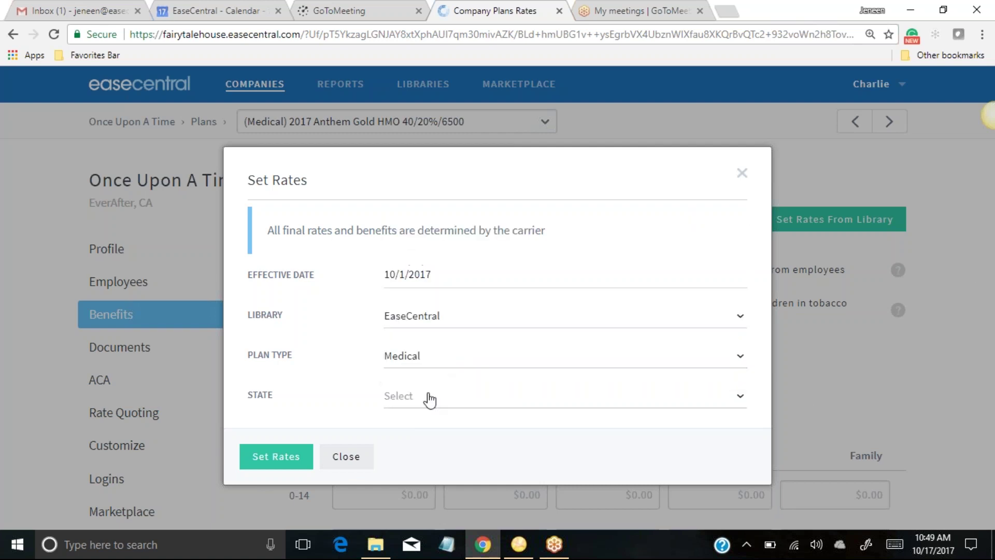
click(429, 399)
click(432, 381)
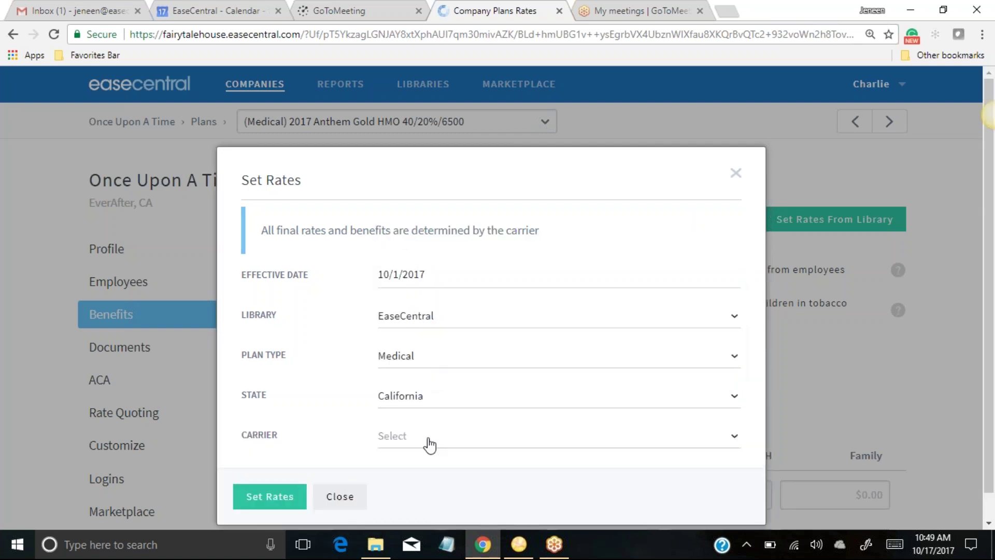
Select Anthem Blue Cross as the carrier for the library rates
click(430, 438)
click(429, 437)
click(434, 400)
click(433, 323)
click(426, 409)
click(428, 353)
click(412, 437)
click(412, 437)
click(397, 438)
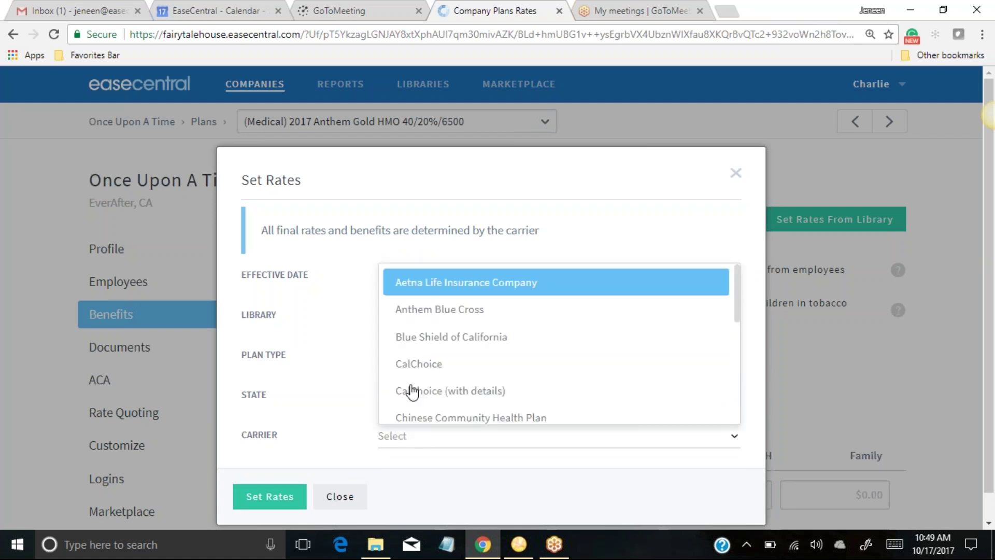
click(450, 310)
Set the rate area to CA03 and the category to Group for the Anthem Blue Cross library rates
click(418, 469)
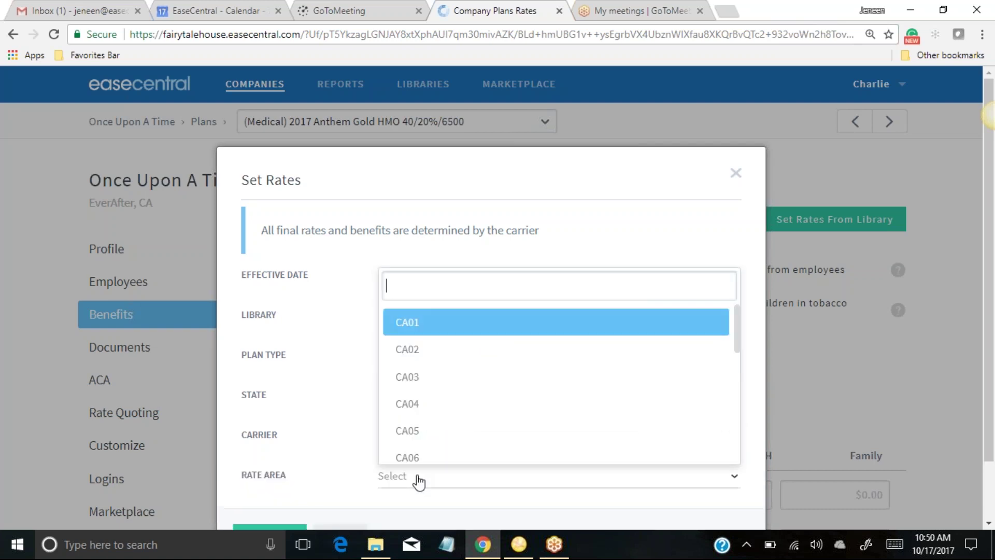
click(419, 389)
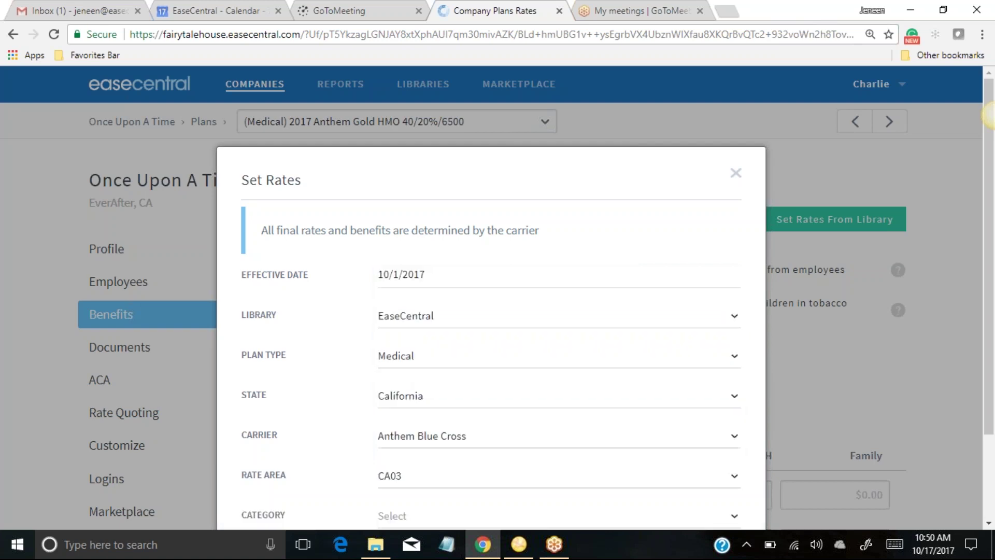
scroll(474, 443, down, 2)
click(436, 408)
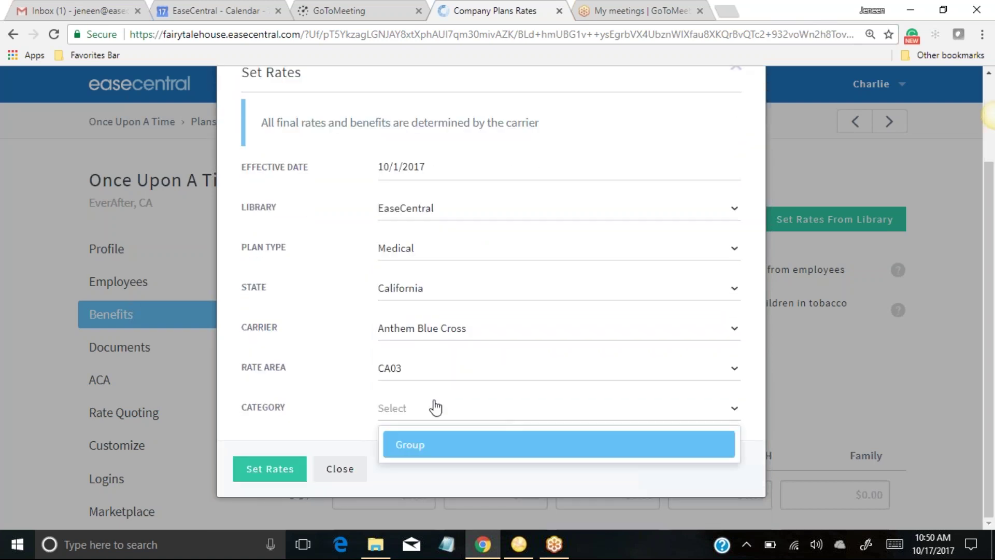
click(431, 444)
Find the library plan Anthem Gold HMO 40/20%/6500 with the search term 6500, apply its rates and review the rates by age
click(430, 455)
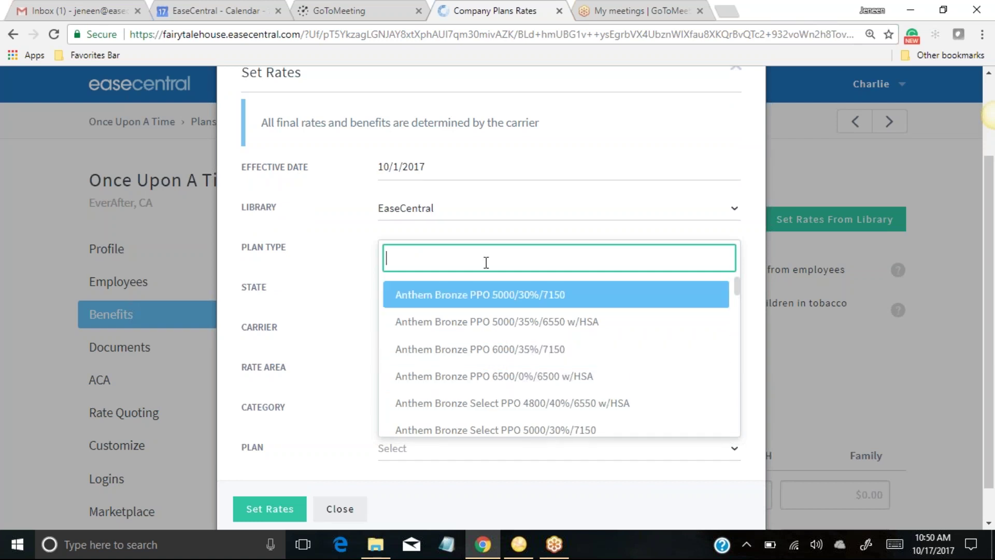
text(6500)
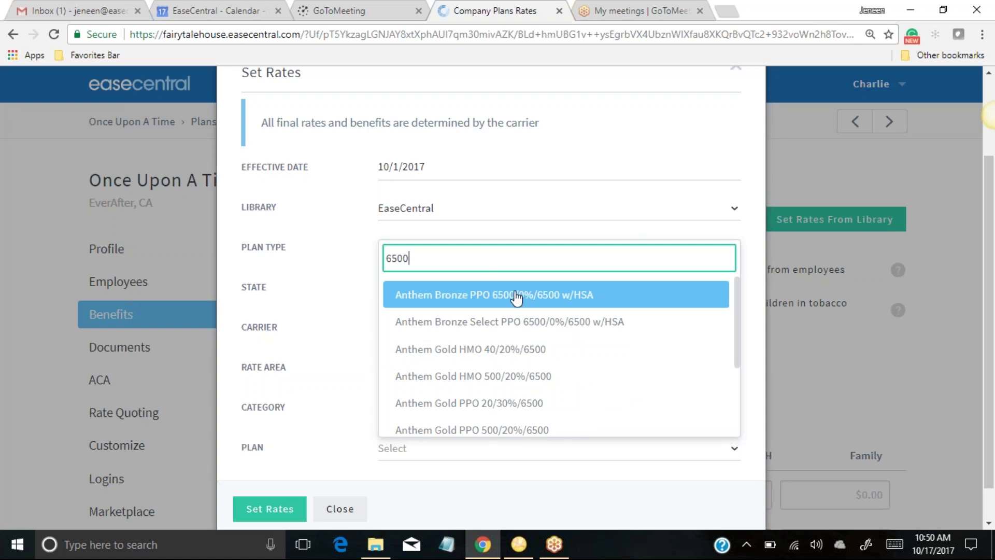
click(506, 354)
scroll(331, 428, down, 1)
click(270, 476)
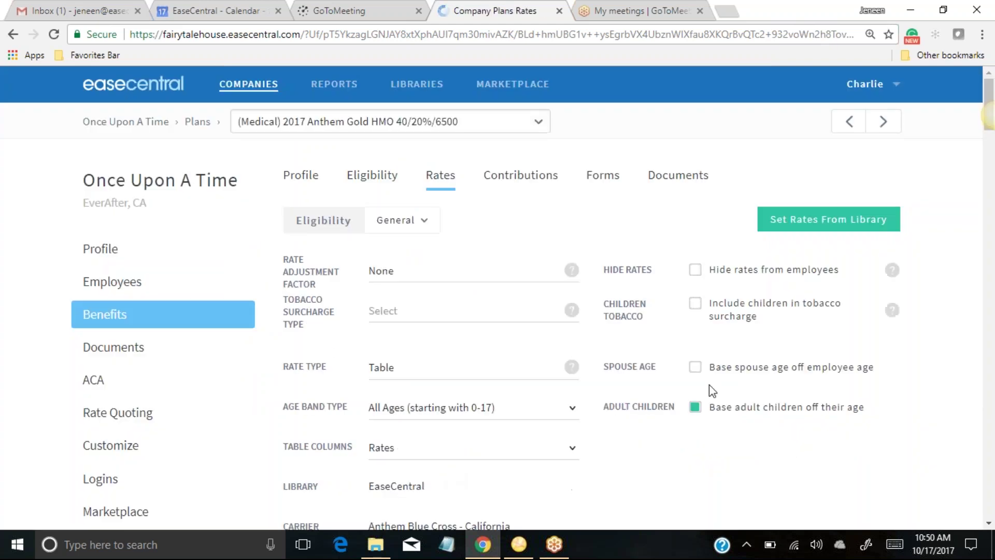
scroll(712, 390, down, 7)
scroll(476, 369, down, 2)
scroll(990, 115, down, 10)
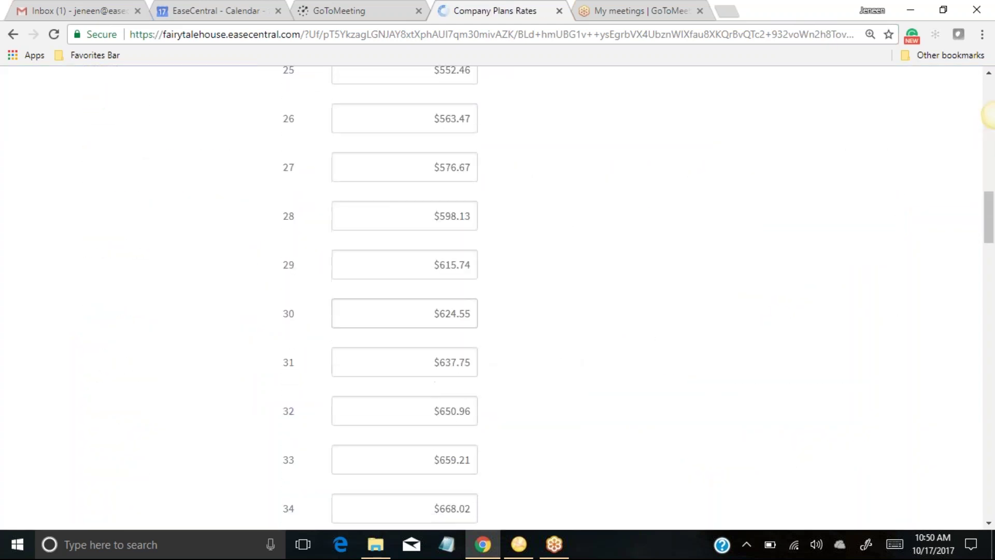
scroll(990, 115, up, 15)
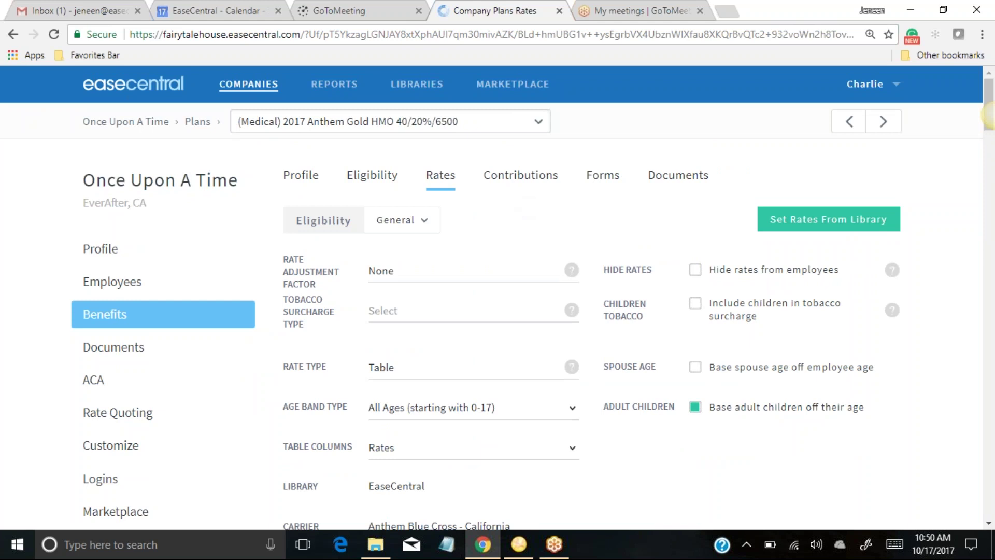
Go to the plan's contributions and set the contribution type to Employer
click(518, 176)
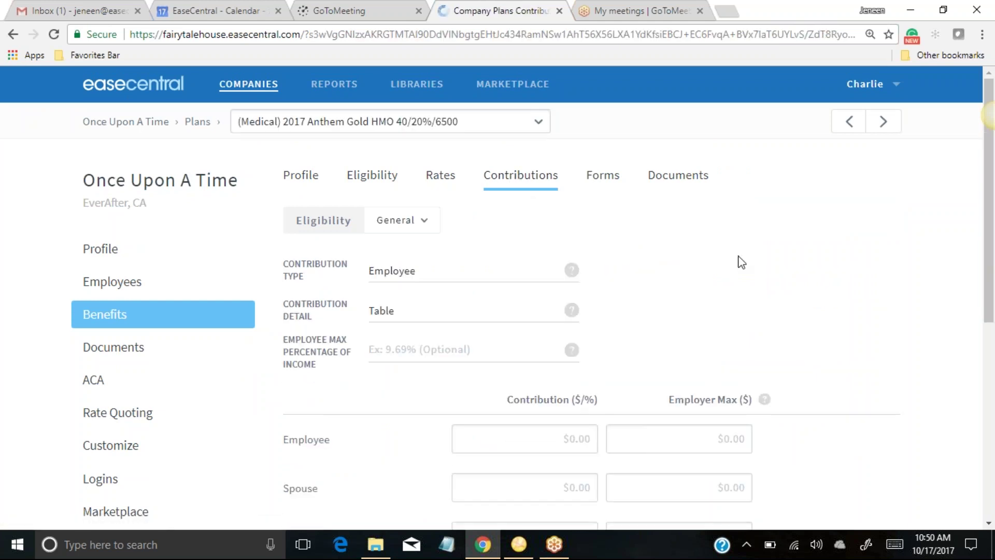
scroll(741, 262, down, 3)
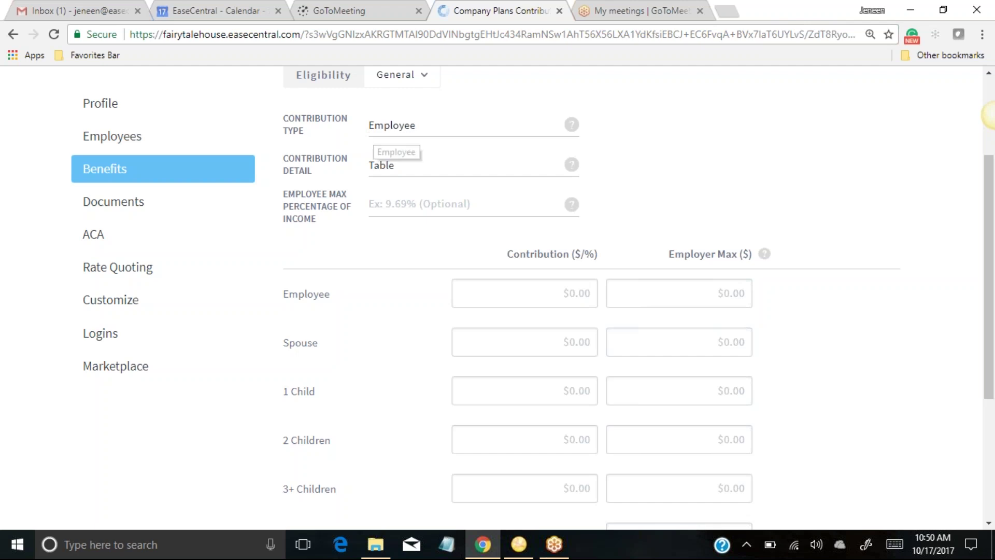
click(388, 129)
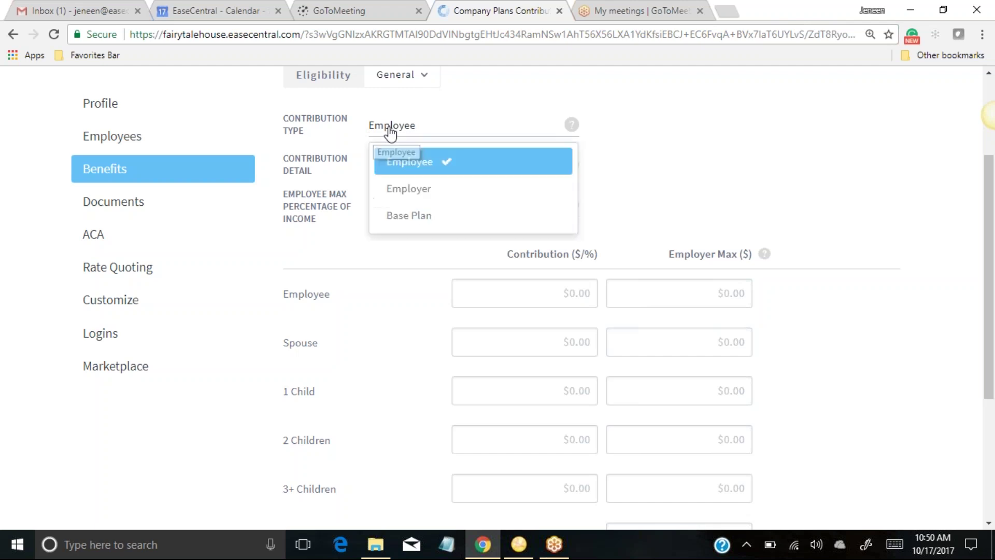
click(418, 194)
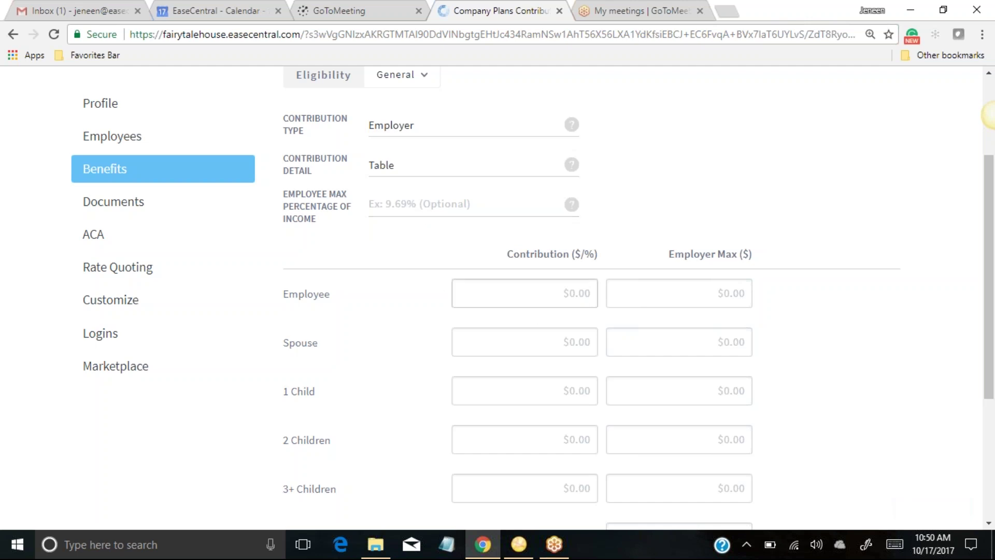
Set the employer's contribution for the Employee row to 80% and look over the remaining contribution rows
click(548, 297)
text(80%)
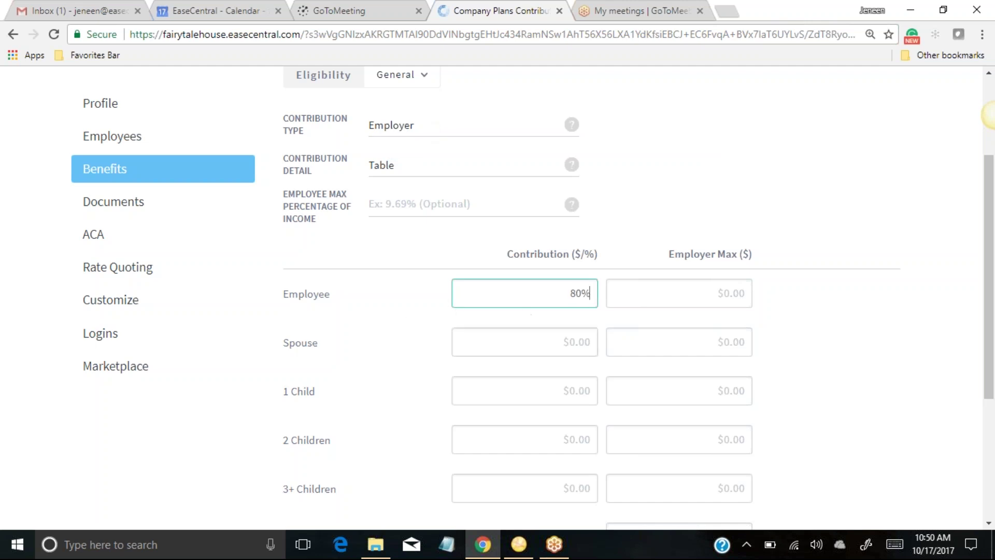
scroll(635, 291, down, 3)
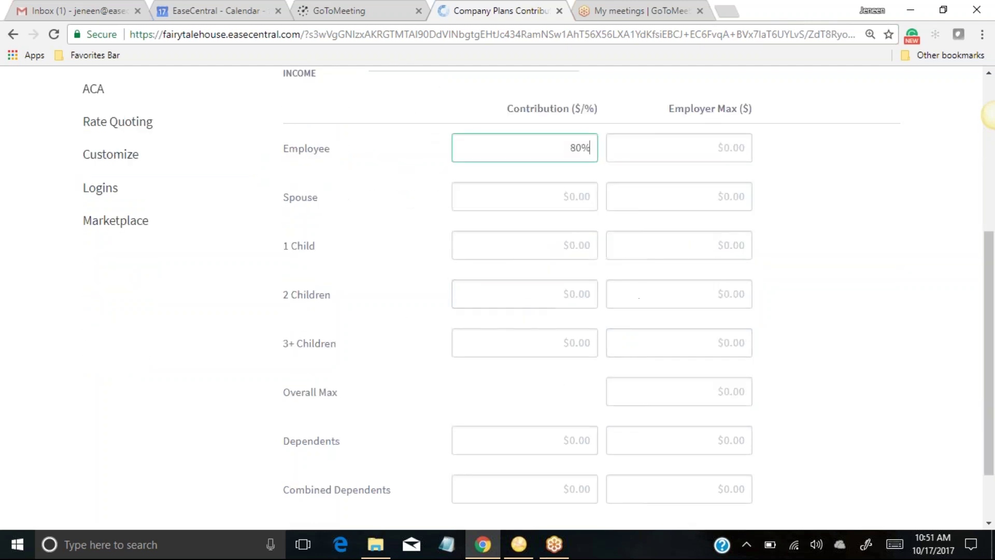
scroll(546, 248, up, 2)
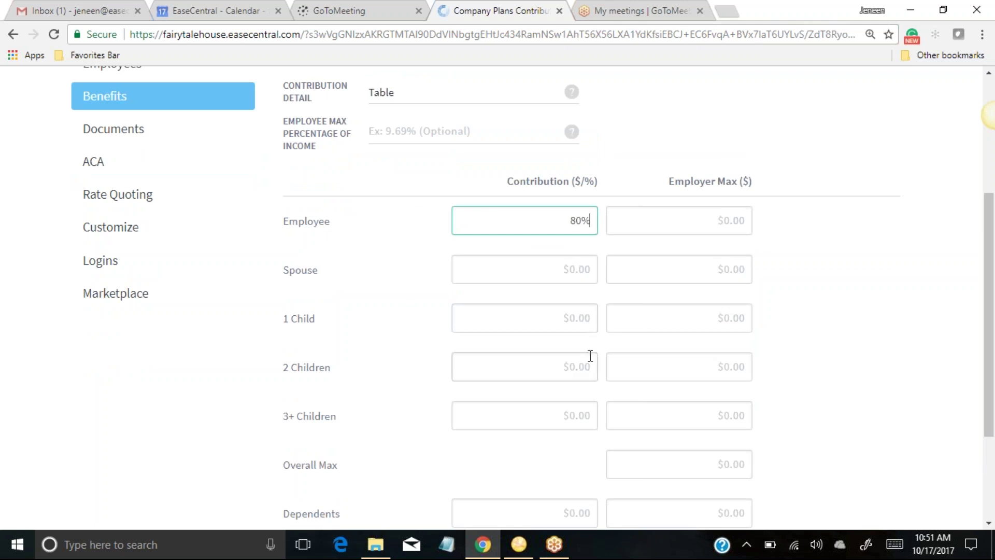
scroll(634, 334, up, 1)
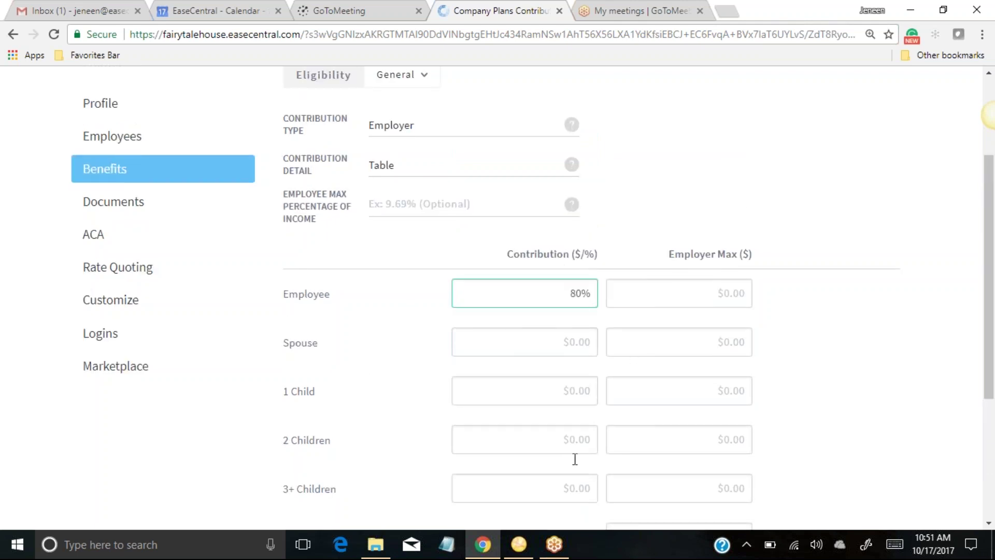
drag(988, 354, 855, 282)
click(855, 283)
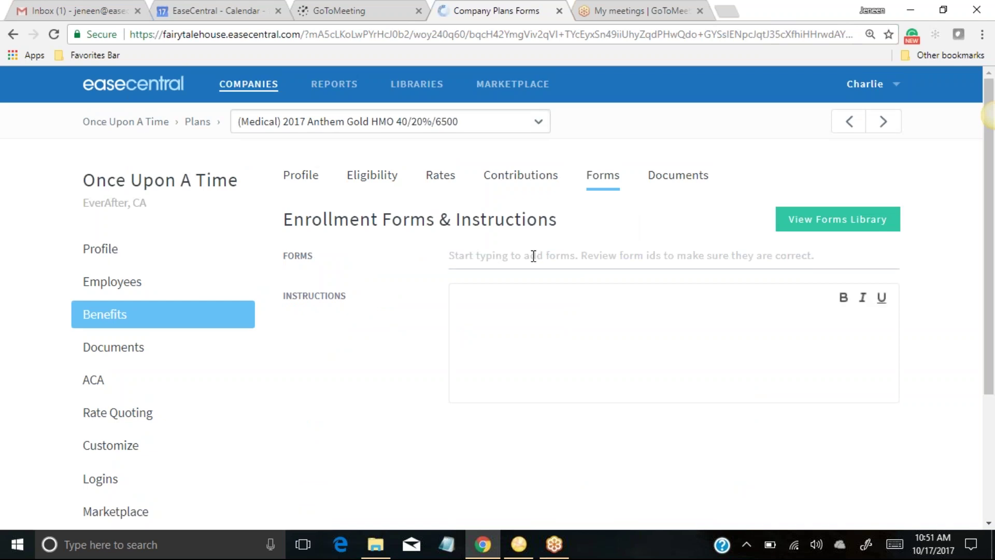
Search the plan's enrollment forms for Anthem and add the Anthem Blue Cross (SG) 2017-01 (with waiver) form
click(564, 258)
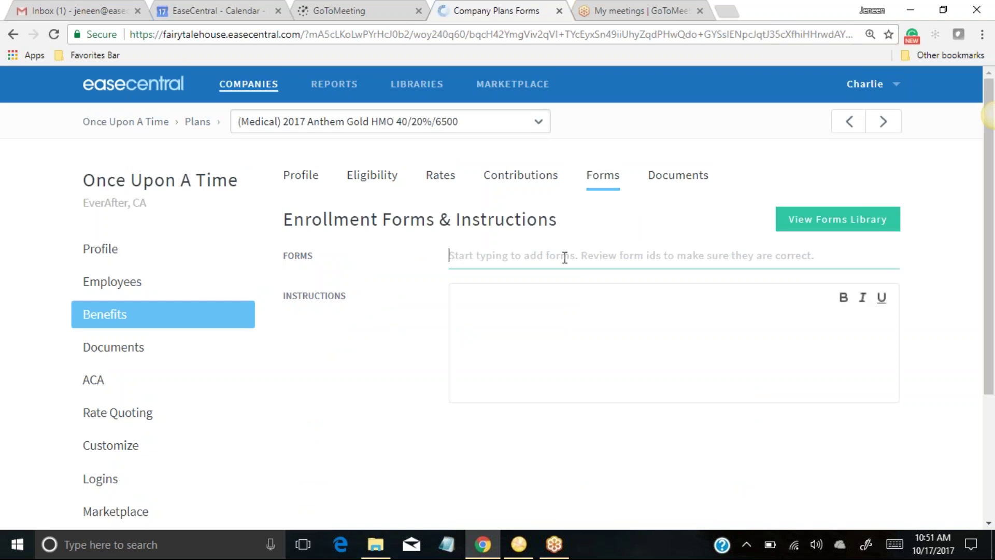
text(Anthem)
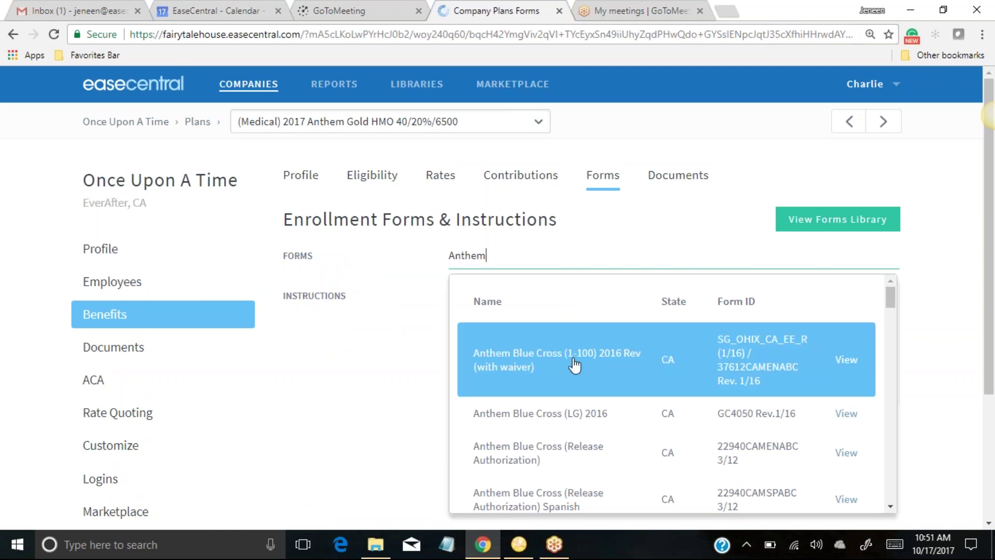
drag(890, 294, 891, 311)
scroll(593, 348, down, 1)
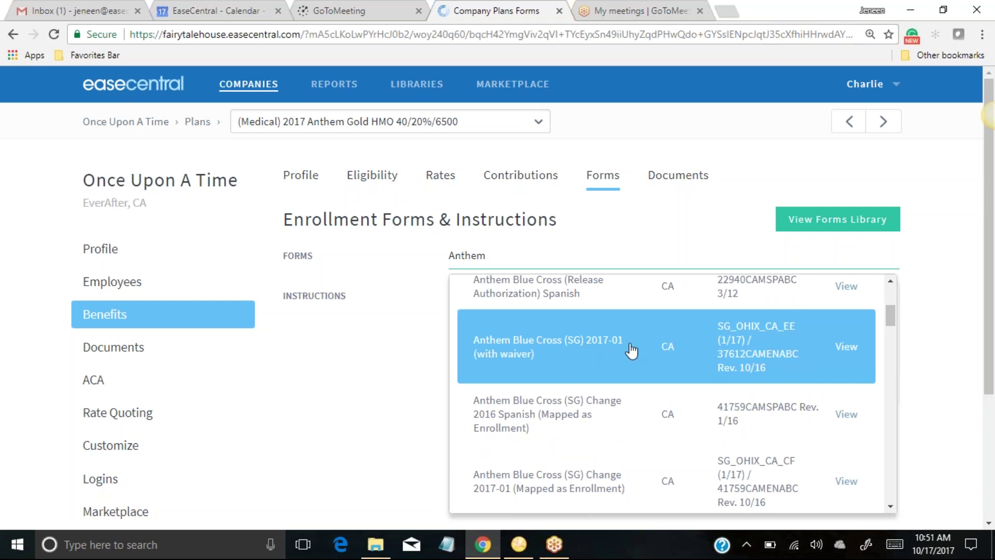
drag(893, 322, 907, 346)
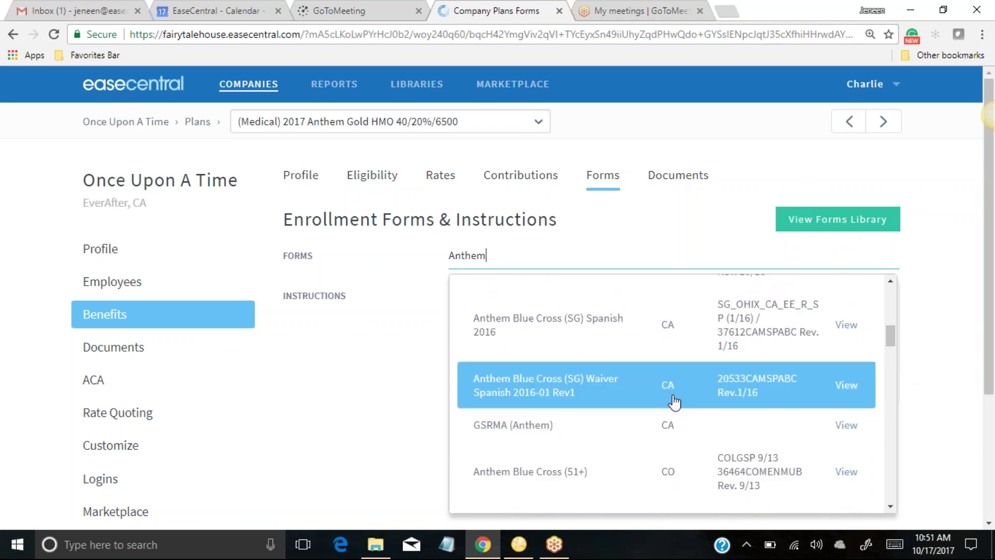
scroll(890, 338, up, 1)
drag(887, 334, 884, 311)
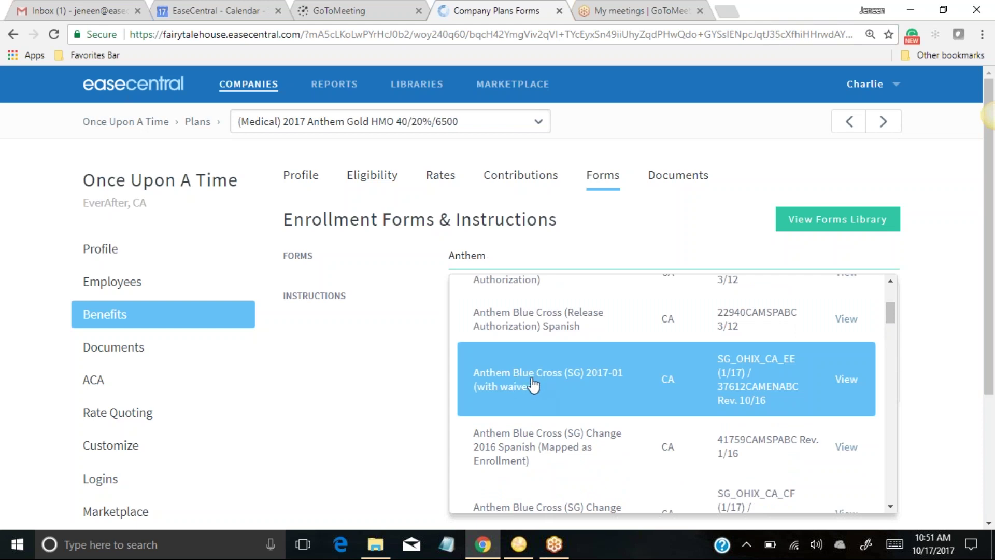
click(536, 382)
Examine the PDF of the Anthem Blue Cross (SG) 2017-01 (with waiver) form, close it and clear the form search text
click(526, 256)
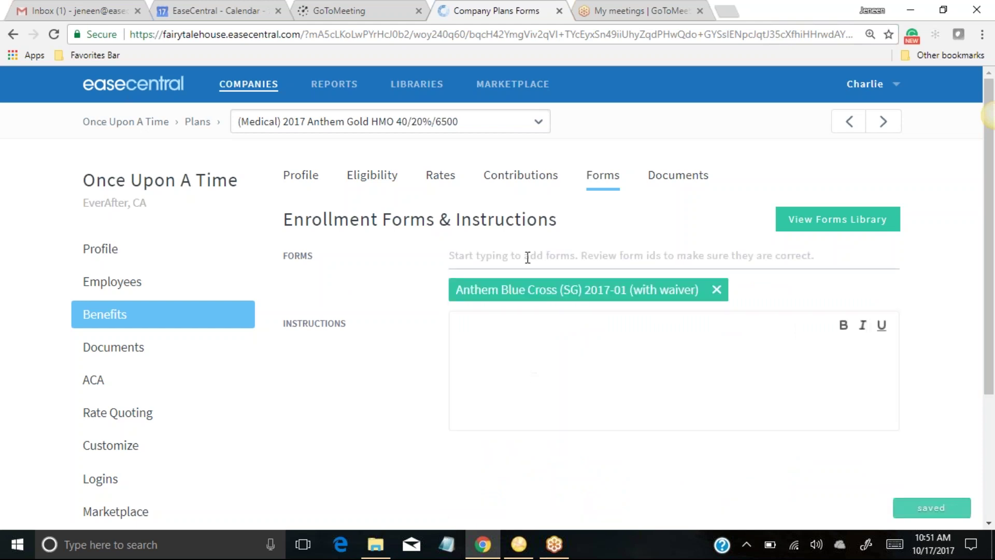
text(anteh)
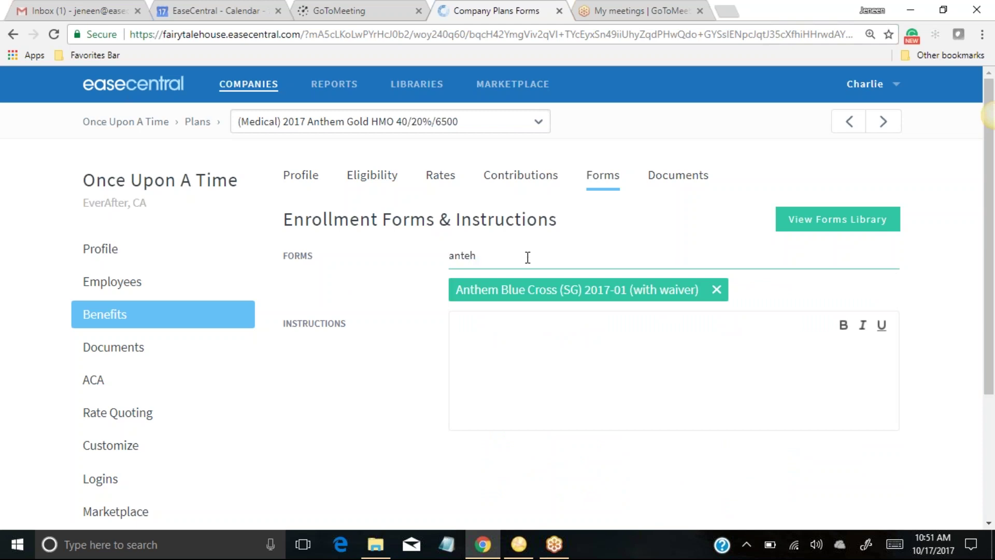
key(BackSpace)
key(BackSpace)
text(hem)
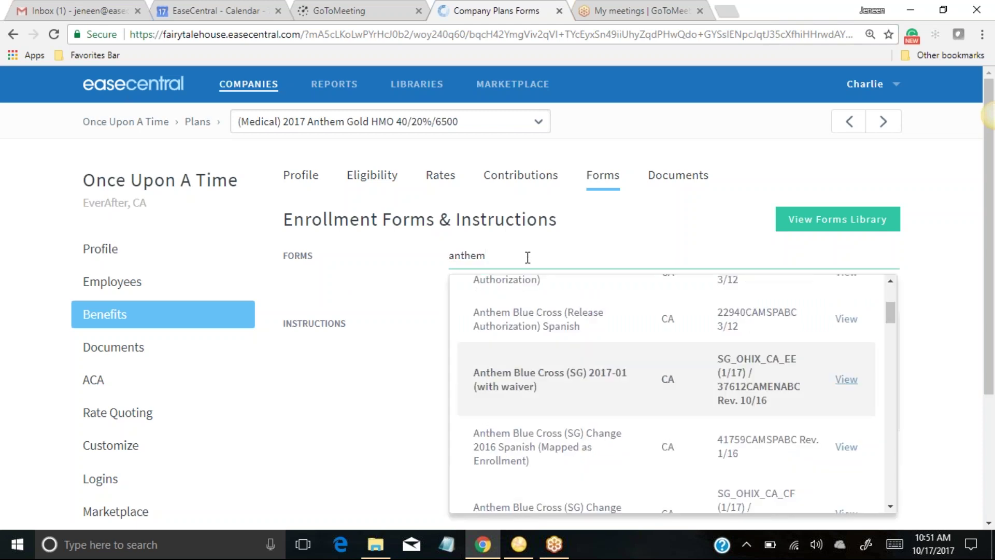
click(847, 380)
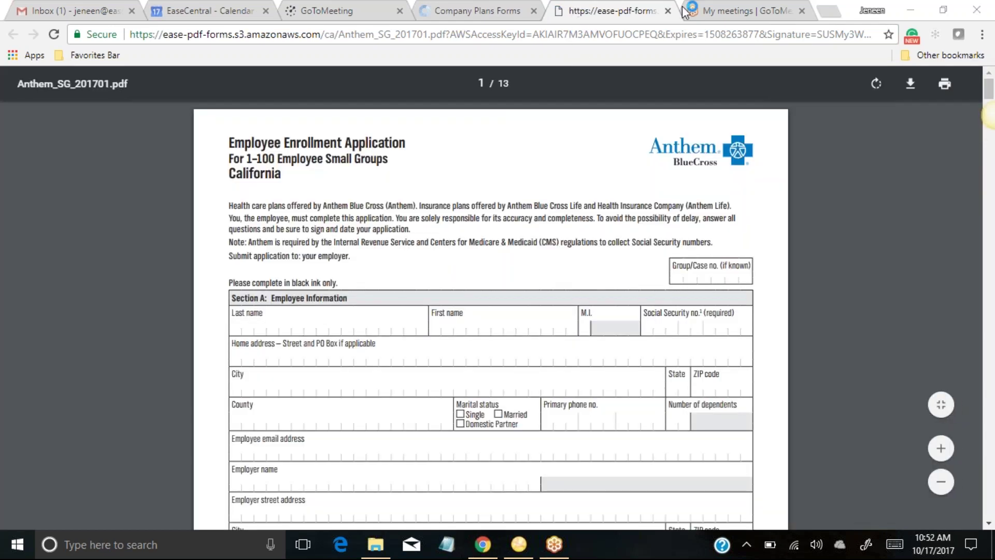
scroll(491, 316, down, 4)
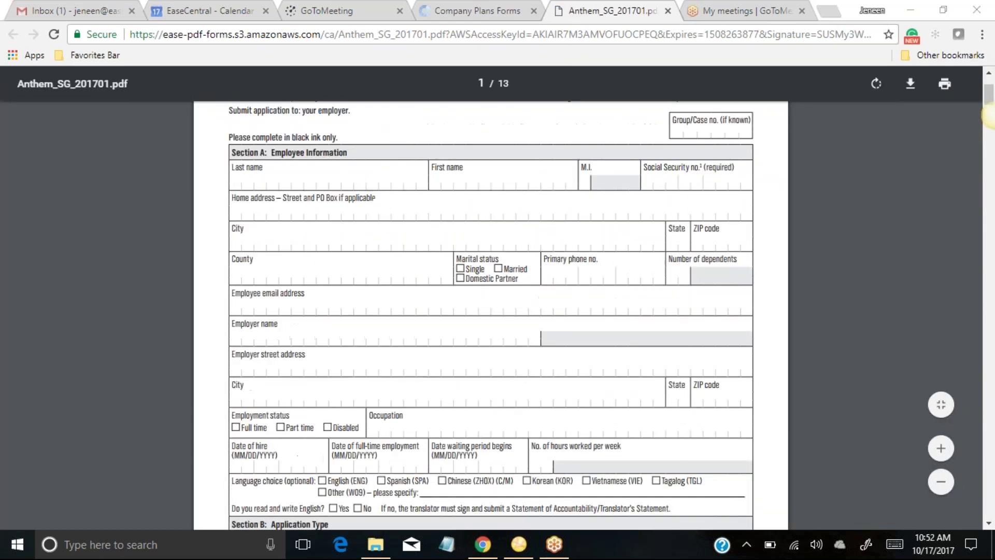
scroll(490, 315, down, 10)
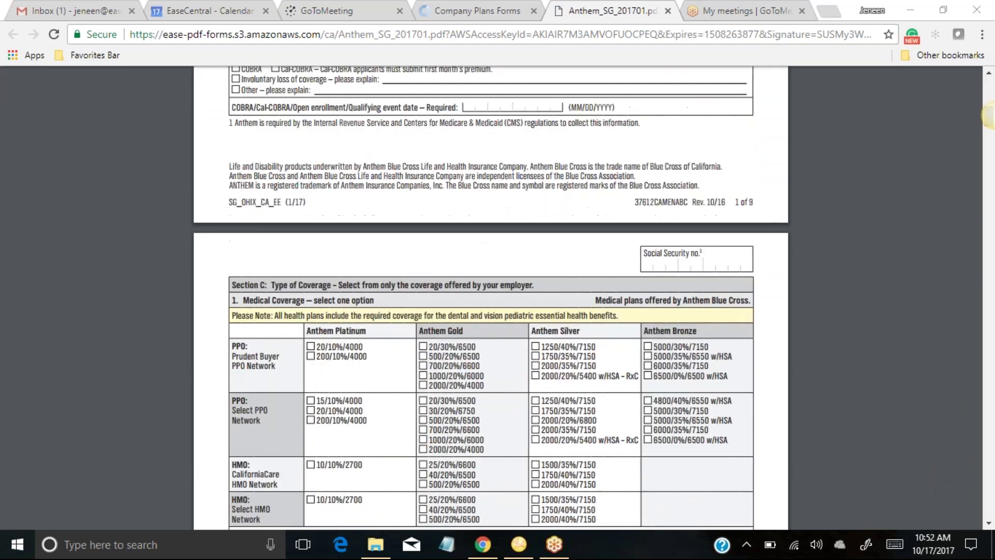
click(668, 11)
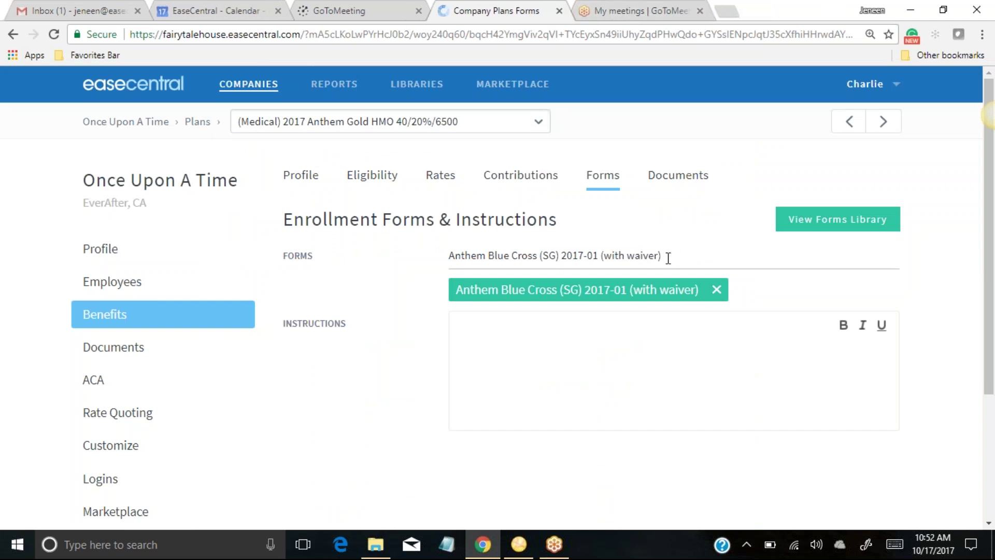
drag(668, 256, 441, 254)
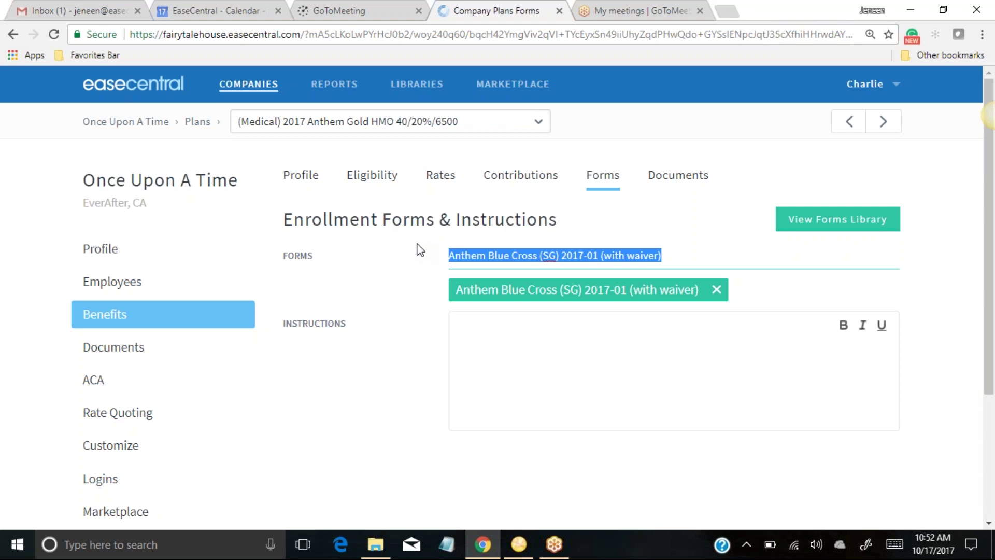
key(BackSpace)
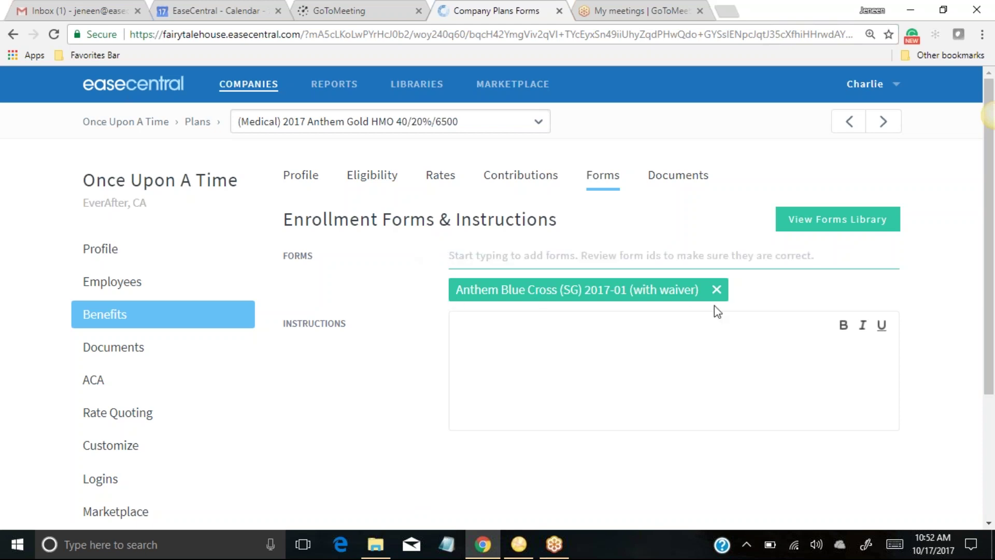
Go to the plan's documents and look at the available options for adding a document or link
click(679, 178)
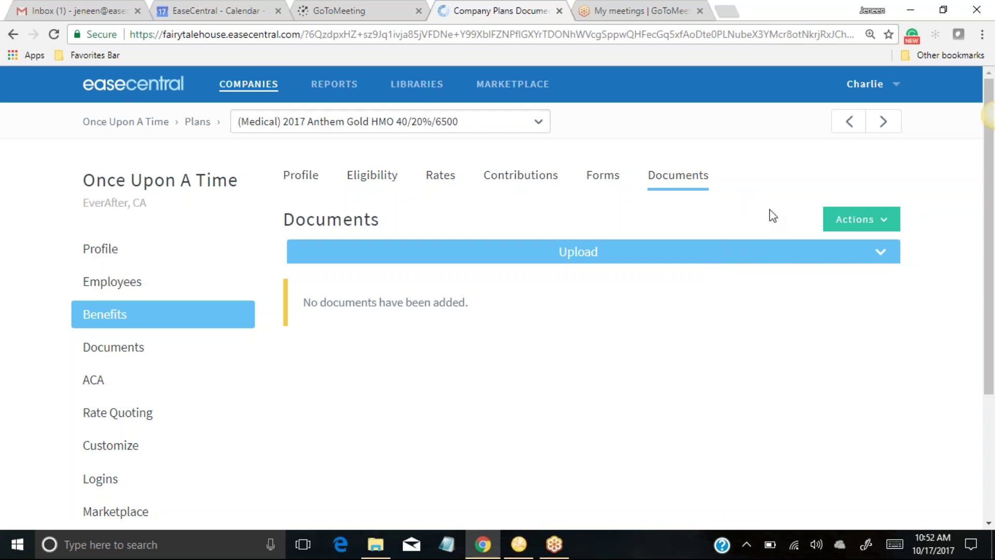
click(860, 226)
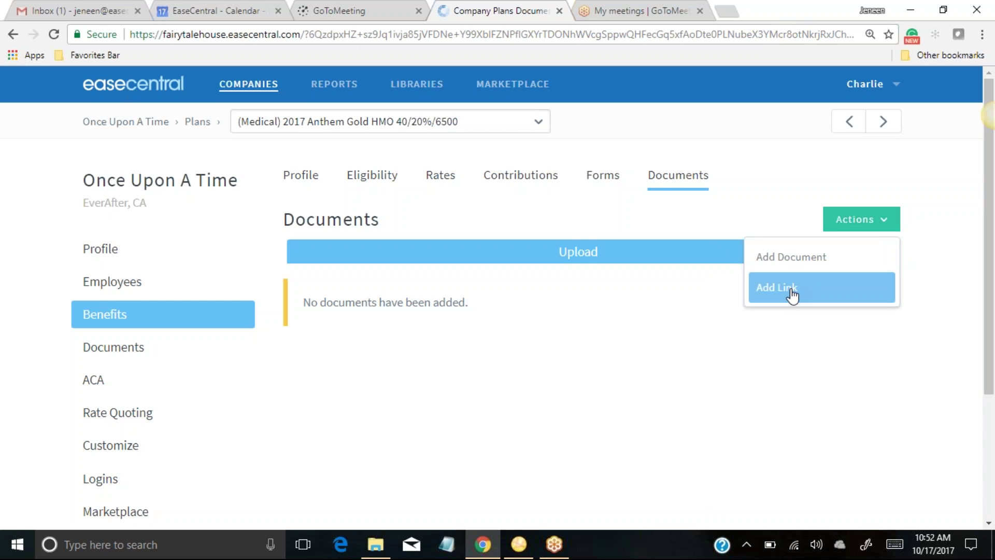
click(777, 174)
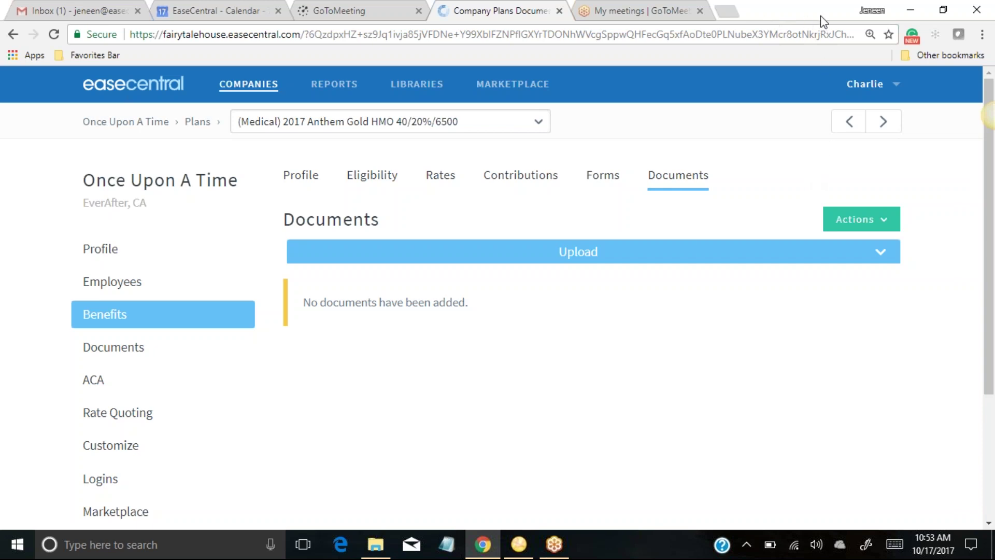
click(912, 20)
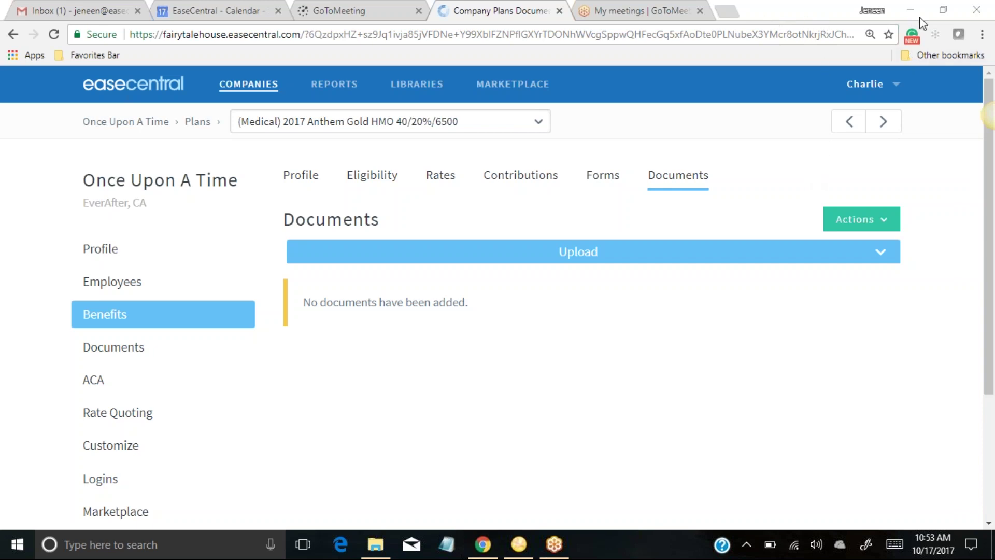